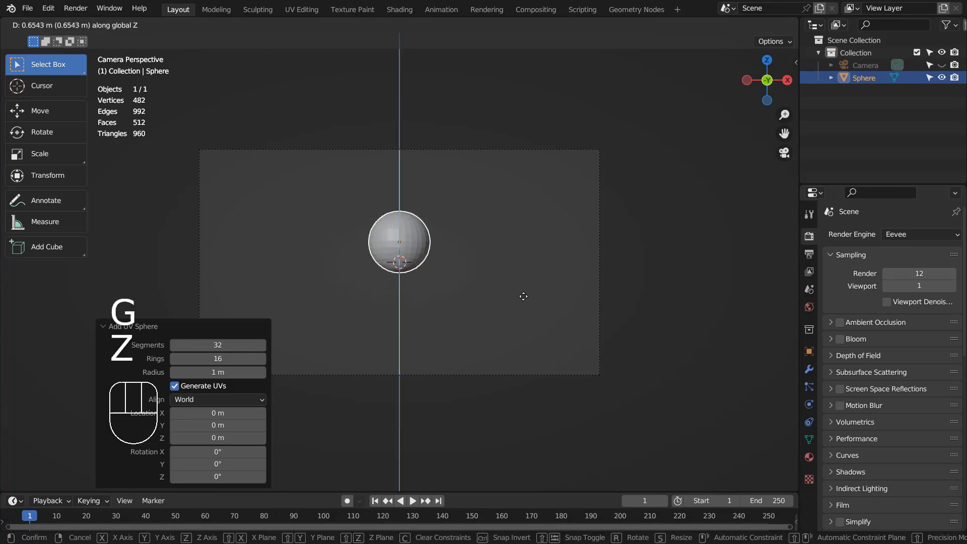
Stretch the sphere along Z by a factor of about 1.36 to shape the head
{"action": "key", "text": "s"}
{"action": "key", "text": "z"}
{"action": "left_click", "coordinate": [573, 307]}
Duplicate the head about 1.49 m downward, then shrink the copy and raise it about 0.33 m as a neck
{"action": "key", "text": "shift+d"}
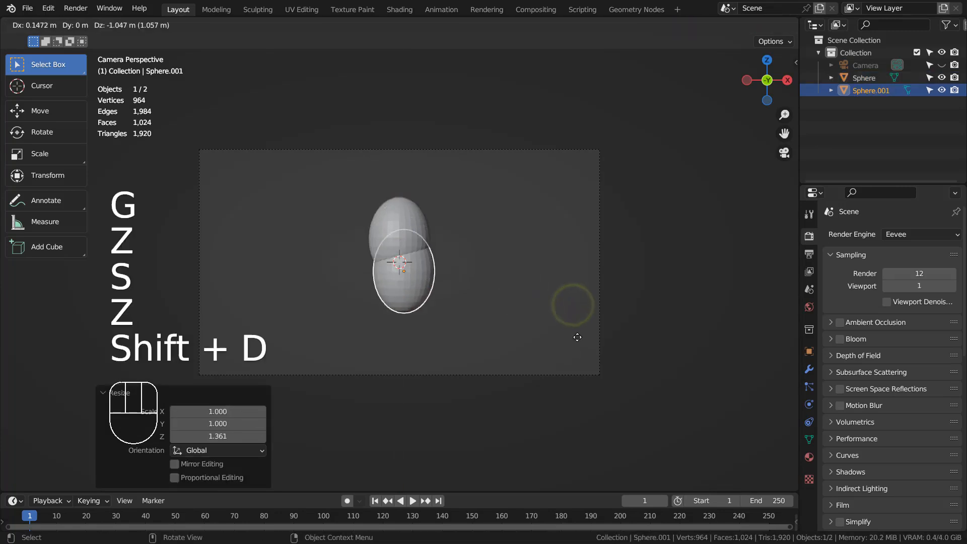
{"action": "key", "text": "z"}
{"action": "left_click", "coordinate": [577, 350]}
{"action": "key", "text": "s"}
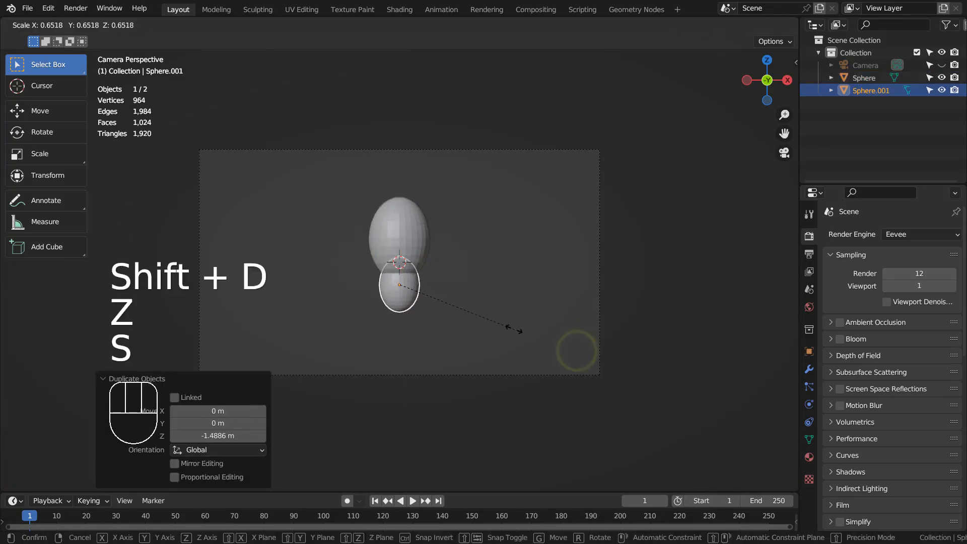
{"action": "left_click", "coordinate": [482, 321]}
{"action": "key", "text": "g"}
{"action": "key", "text": "z"}
{"action": "left_click", "coordinate": [479, 317]}
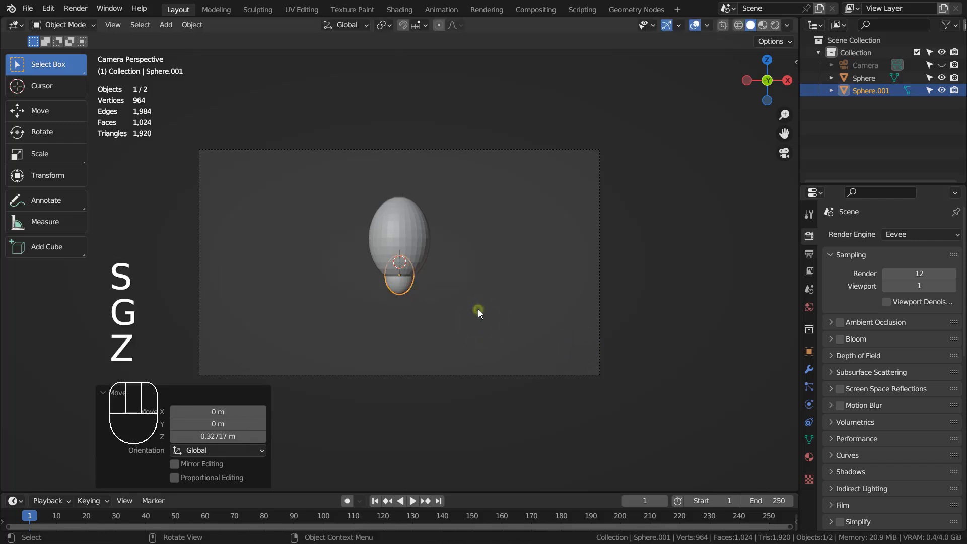
Duplicate the neck about 1.39 m downward and stretch the copy about 3.47 times along X as shoulders
{"action": "key", "text": "shift+d"}
{"action": "key", "text": "z"}
{"action": "left_click", "coordinate": [476, 353]}
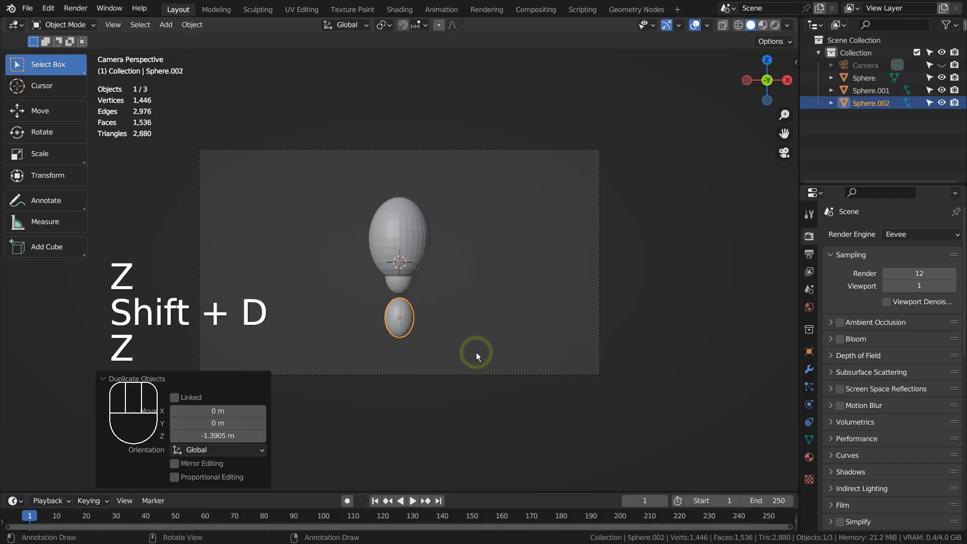
{"action": "key", "text": "s"}
{"action": "key", "text": "x"}
{"action": "left_click", "coordinate": [691, 328]}
Raise the shoulder ellipsoid about 0.34 m and shift it about -0.67 m along Y
{"action": "key", "text": "g"}
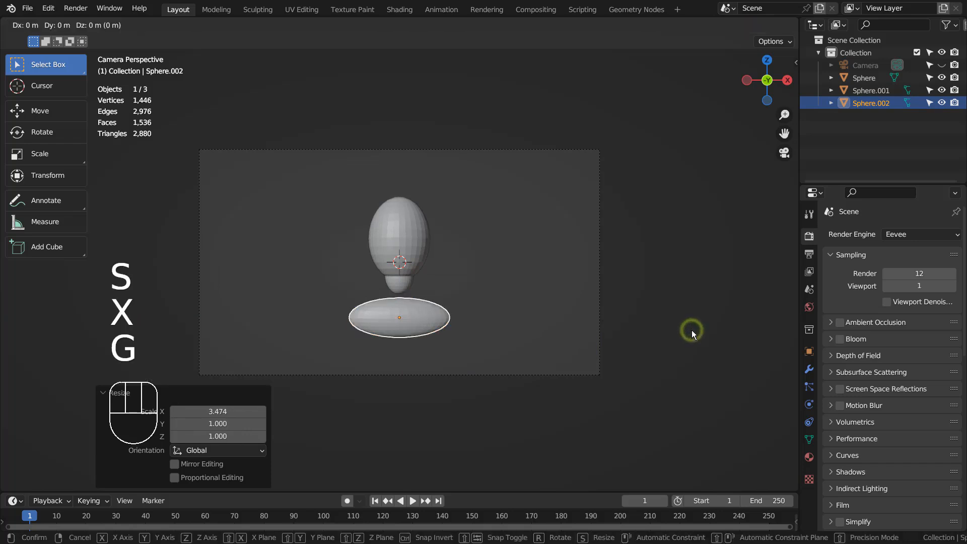
{"action": "key", "text": "z"}
{"action": "left_click", "coordinate": [690, 322]}
{"action": "key", "text": "KP_3"}
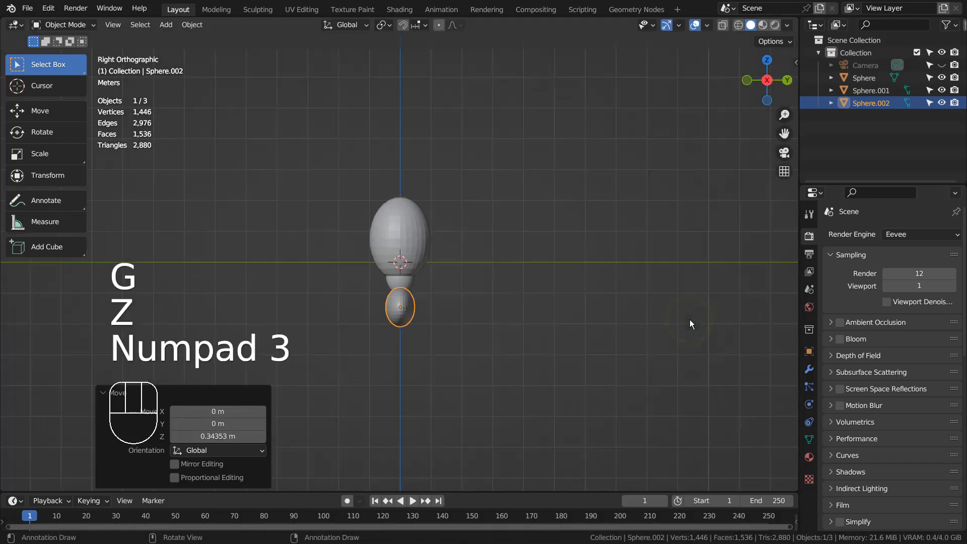
{"action": "key", "text": "g"}
{"action": "key", "text": "y"}
{"action": "left_click", "coordinate": [670, 316]}
Scale the shoulder ellipsoid uniformly by a factor of about 1.15
{"action": "key", "text": "KP_0"}
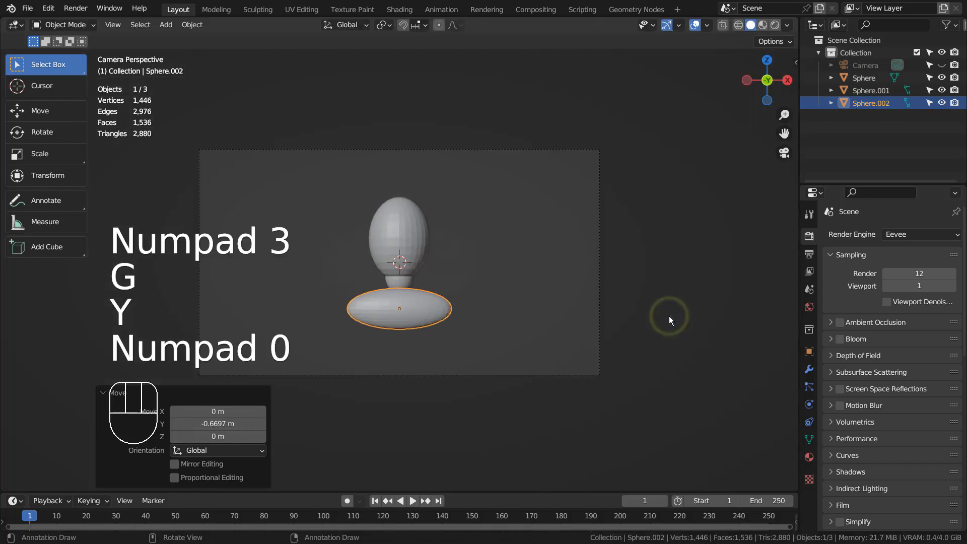
{"action": "key", "text": "s"}
{"action": "left_click", "coordinate": [701, 318]}
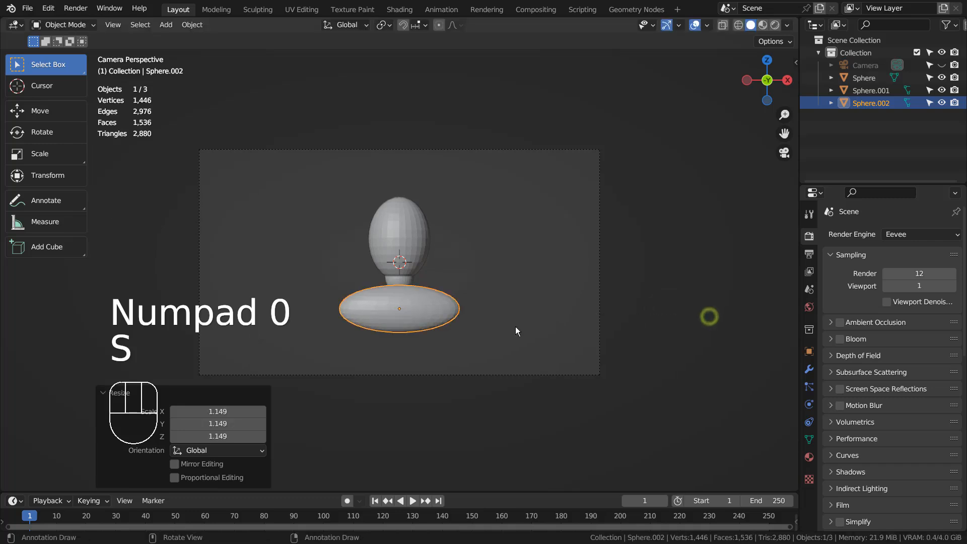
Duplicate the shoulders about 1.1 m downward and stretch the copy about 3.19 times along Z as a chest
{"action": "key", "text": "shift+d"}
{"action": "right_click", "coordinate": [497, 331]}
{"action": "key", "text": "z"}
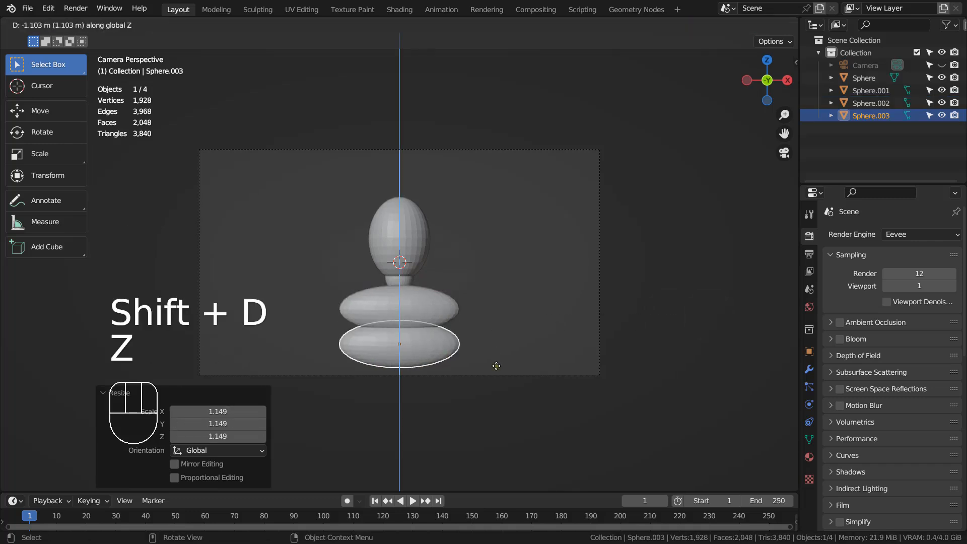
{"action": "left_click", "coordinate": [496, 365]}
{"action": "key", "text": "s"}
{"action": "key", "text": "z"}
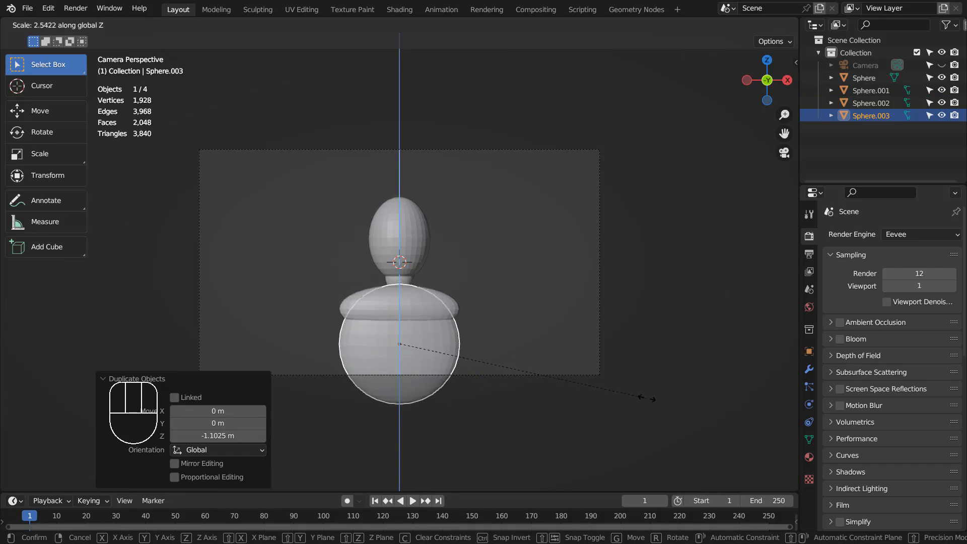
{"action": "left_click", "coordinate": [711, 401]}
Move the chest ellipsoid about 1.46 m along Y and narrow it along X by a factor of about 0.75
{"action": "middle_click_drag", "start_coordinate": [711, 401], "coordinate": [504, 352]}
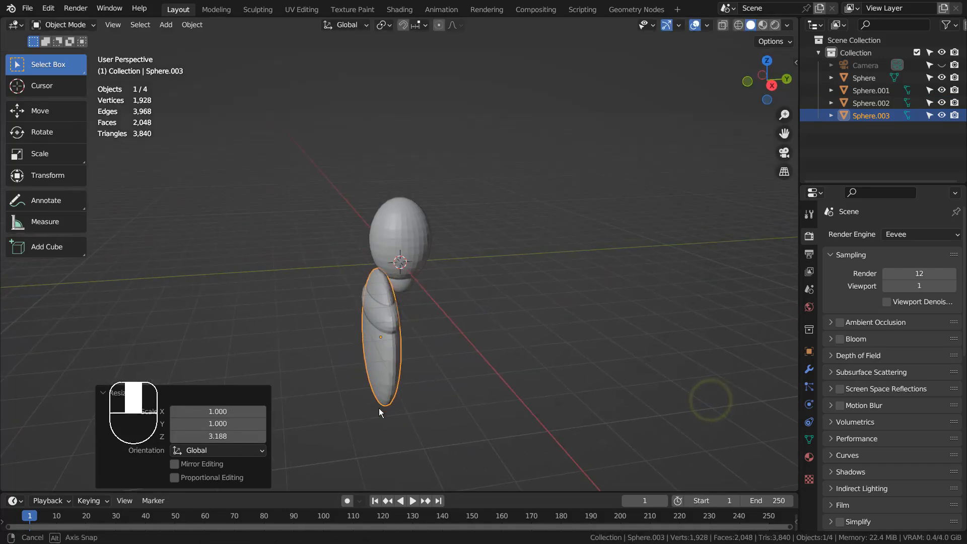
{"action": "key", "text": "g"}
{"action": "key", "text": "y"}
{"action": "left_click", "coordinate": [420, 396]}
{"action": "key", "text": "KP_0"}
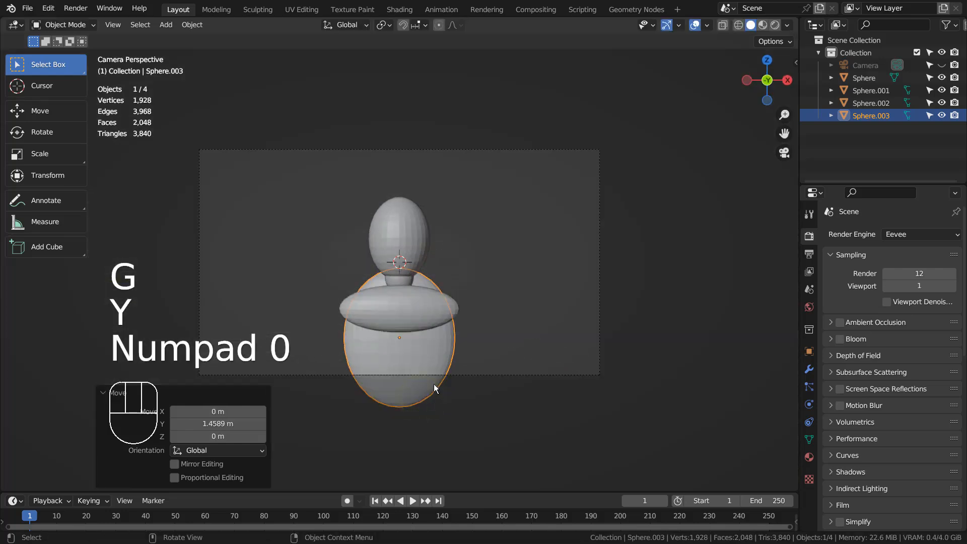
{"action": "left_click", "coordinate": [496, 323]}
{"action": "left_click", "coordinate": [443, 343]}
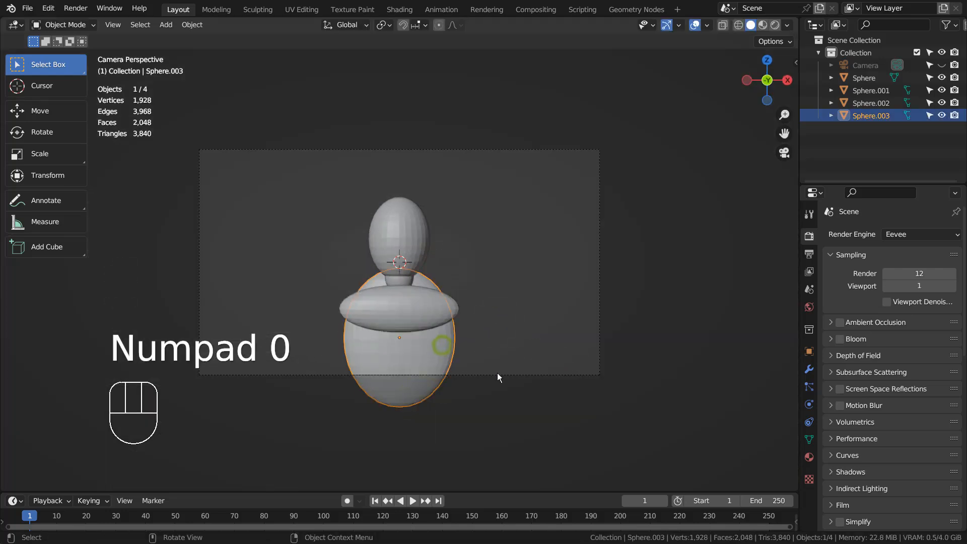
{"action": "key", "text": "s"}
{"action": "key", "text": "x"}
{"action": "left_click", "coordinate": [471, 372]}
Duplicate the chest about 1.83 m downward, then widen the copy along X and raise it about 1.21 m as the lower body
{"action": "key", "text": "shift+d"}
{"action": "key", "text": "z"}
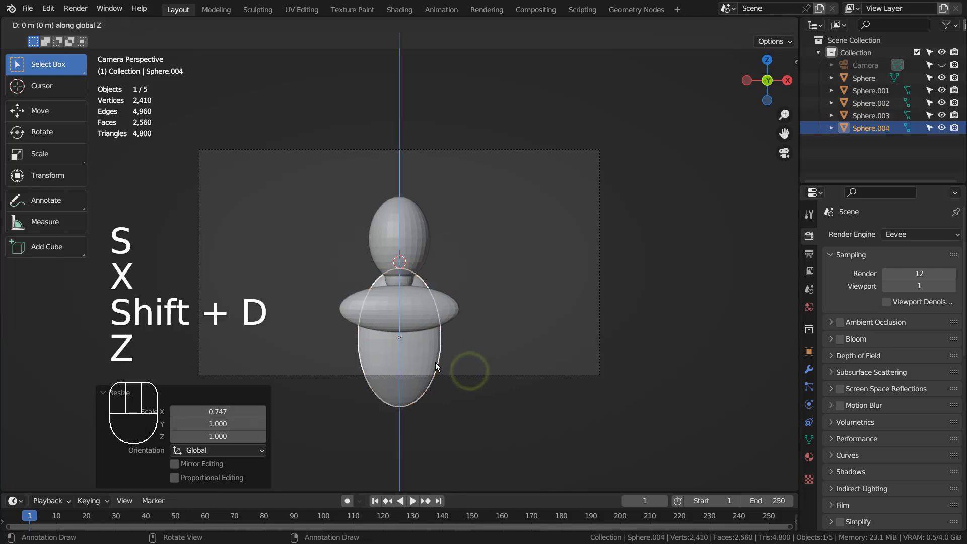
{"action": "left_click", "coordinate": [436, 418]}
{"action": "key", "text": "s"}
{"action": "key", "text": "x"}
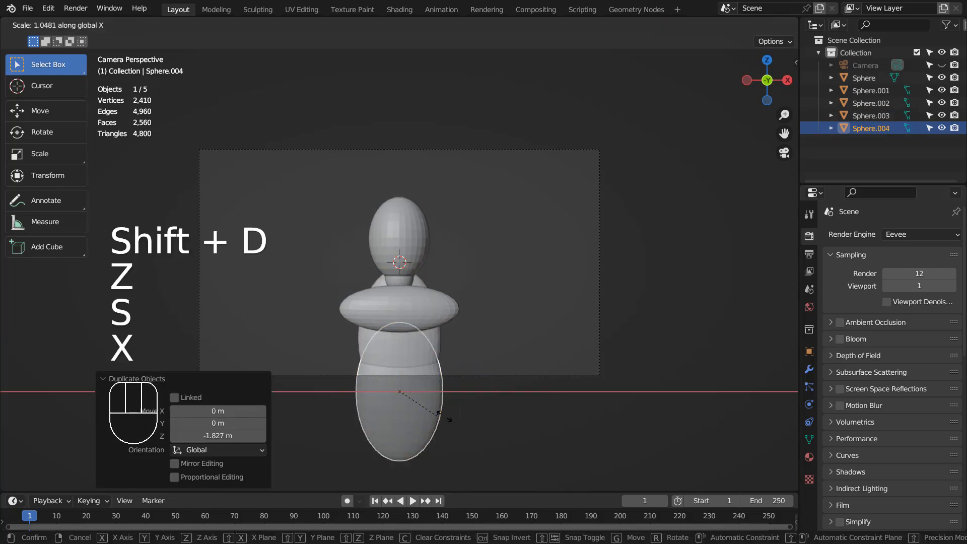
{"action": "left_click", "coordinate": [462, 398]}
{"action": "key", "text": "g"}
{"action": "key", "text": "z"}
{"action": "left_click", "coordinate": [466, 365]}
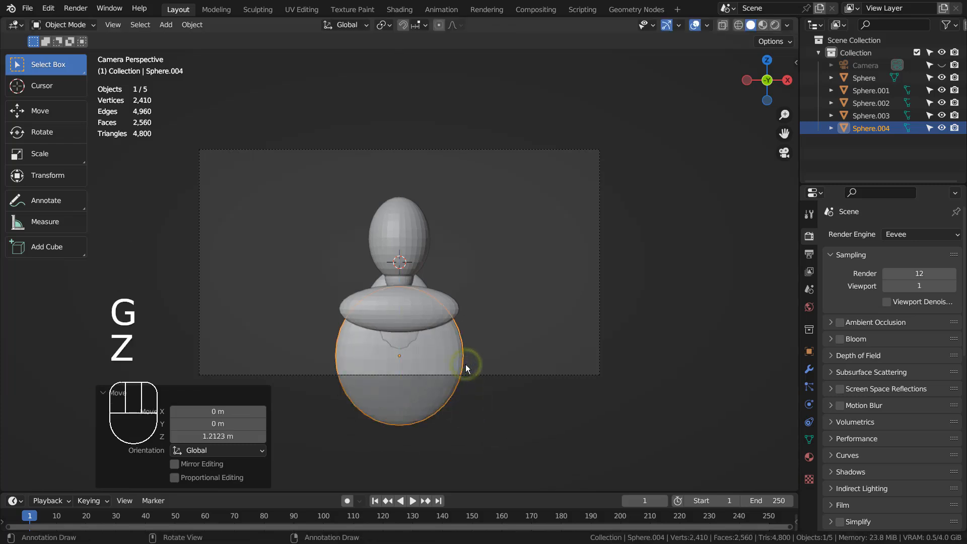
Move the lower-body ellipsoid about 0.77 m along Y
{"action": "key", "text": "KP_3"}
{"action": "key", "text": "g"}
{"action": "key", "text": "y"}
{"action": "left_click", "coordinate": [489, 364]}
{"action": "key", "text": "KP_0"}
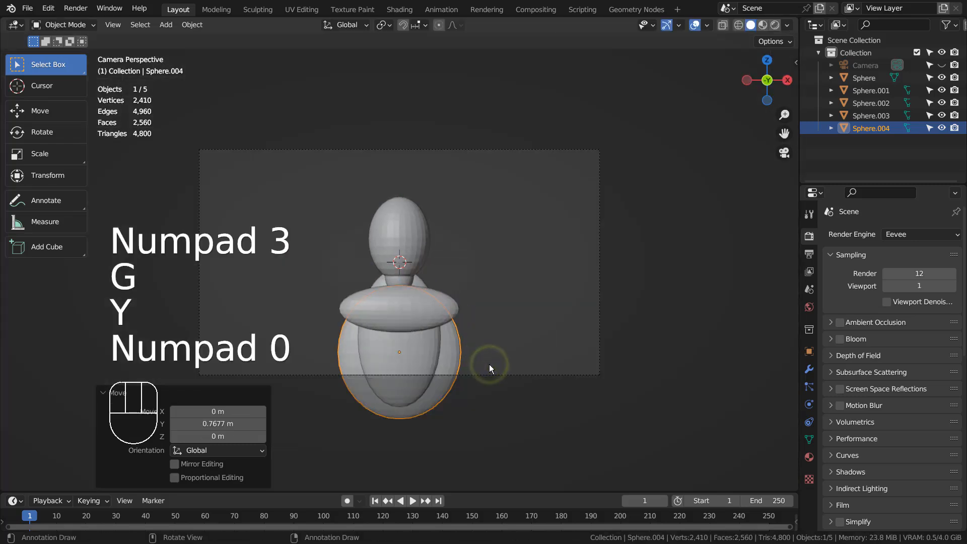
Stretch the lower body about 1.46 times along Z and lower it about 0.92 m
{"action": "key", "text": "s"}
{"action": "key", "text": "z"}
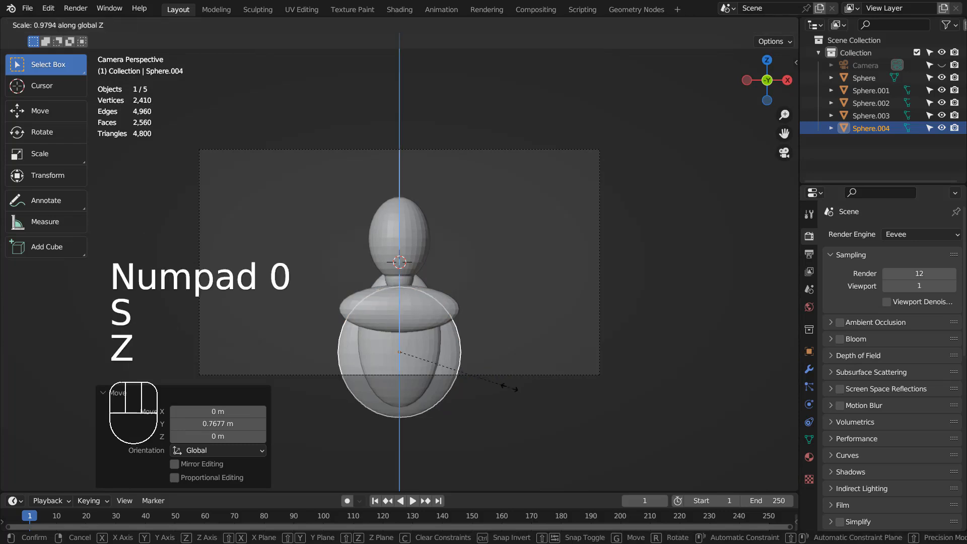
{"action": "left_click", "coordinate": [565, 378]}
{"action": "key", "text": "g"}
{"action": "key", "text": "z"}
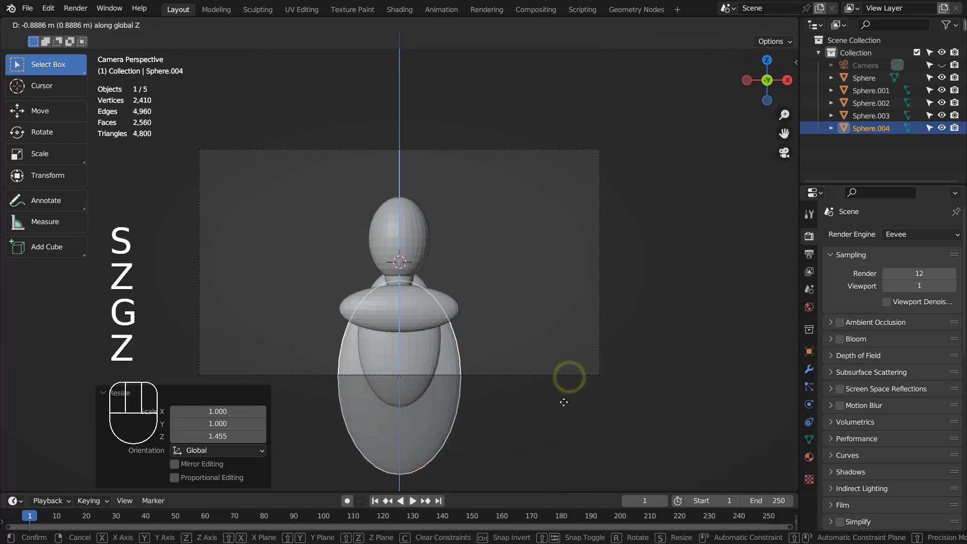
{"action": "left_click", "coordinate": [564, 403]}
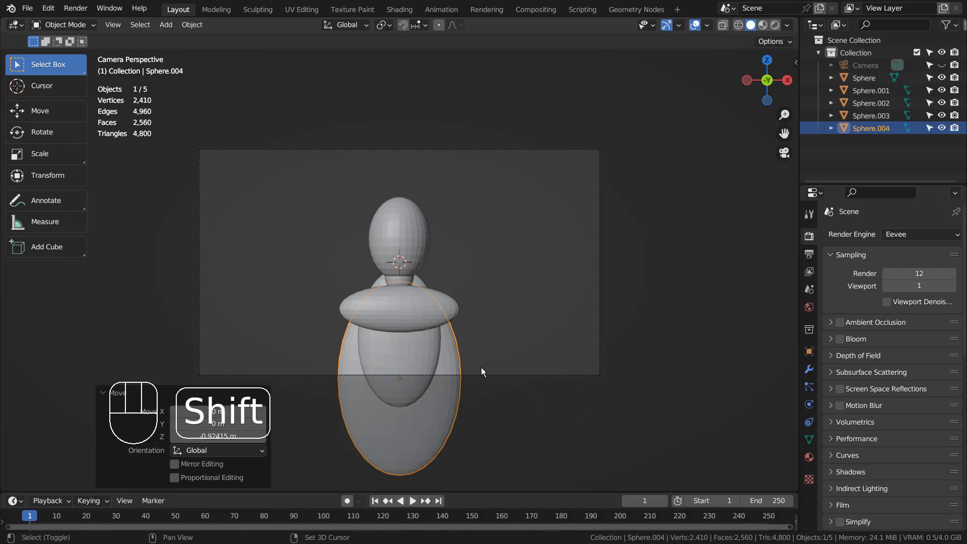
Duplicate the lower body in place and narrow the copy along X by a factor of about 0.23 as an arm
{"action": "key", "text": "shift+d"}
{"action": "key", "text": "s"}
{"action": "key", "text": "x"}
{"action": "left_click", "coordinate": [416, 371]}
Move the arm about 2.21 m along X and adjust it by about -0.25 m in X and -0.71 m in Z to hang from the shoulder
{"action": "key", "text": "g"}
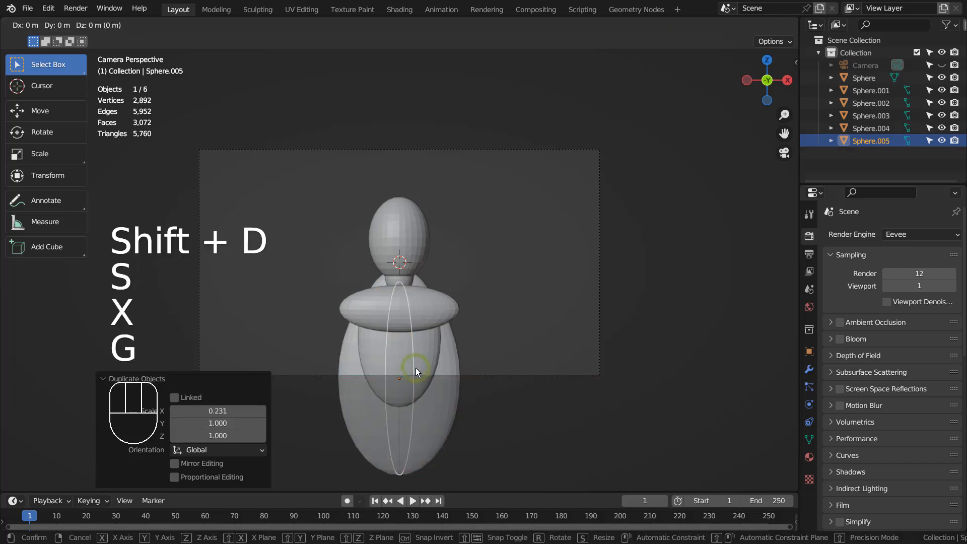
{"action": "key", "text": "z"}
{"action": "key", "text": "g"}
{"action": "key", "text": "x"}
{"action": "left_click", "coordinate": [479, 377]}
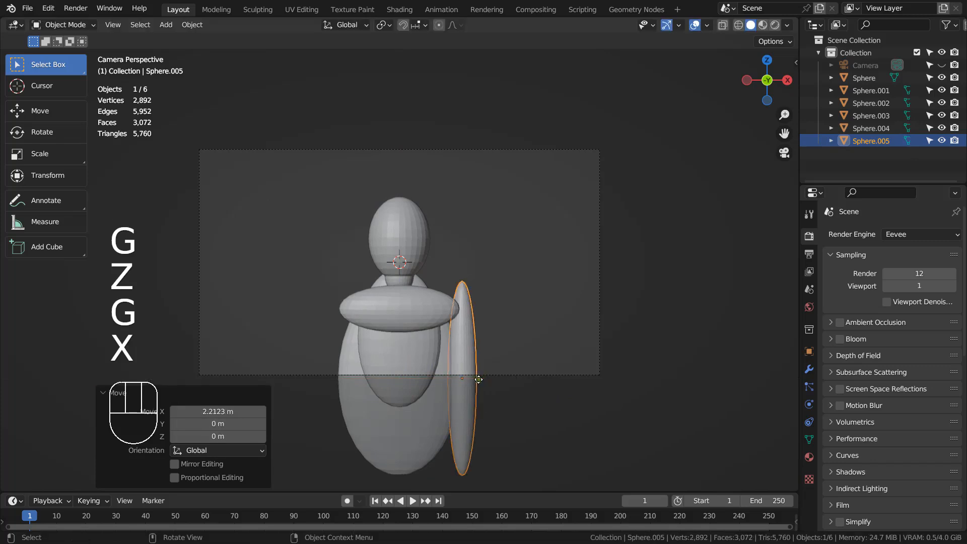
{"action": "key", "text": "g"}
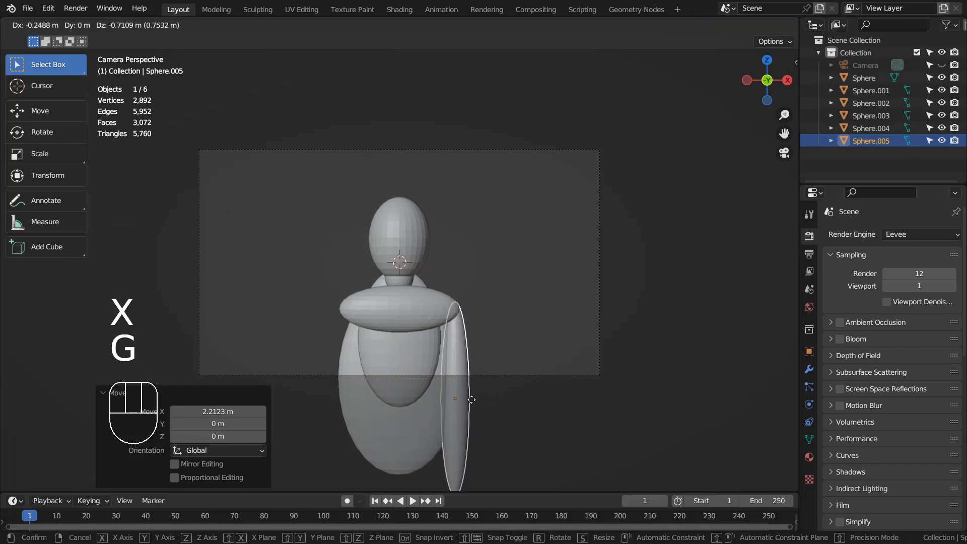
{"action": "left_click", "coordinate": [471, 400]}
Duplicate the arm about -3.93 m along X to the opposite shoulder
{"action": "key", "text": "shift+d"}
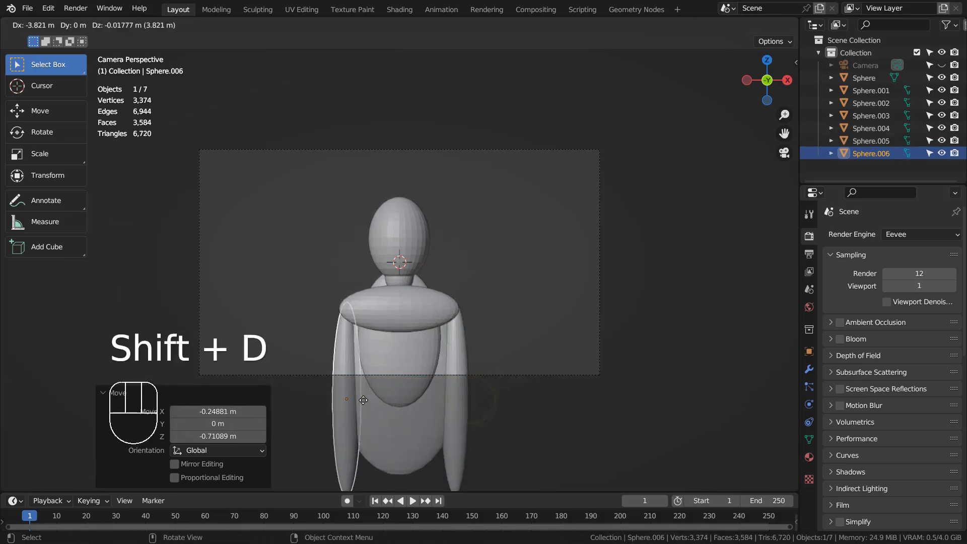
{"action": "left_click", "coordinate": [360, 401]}
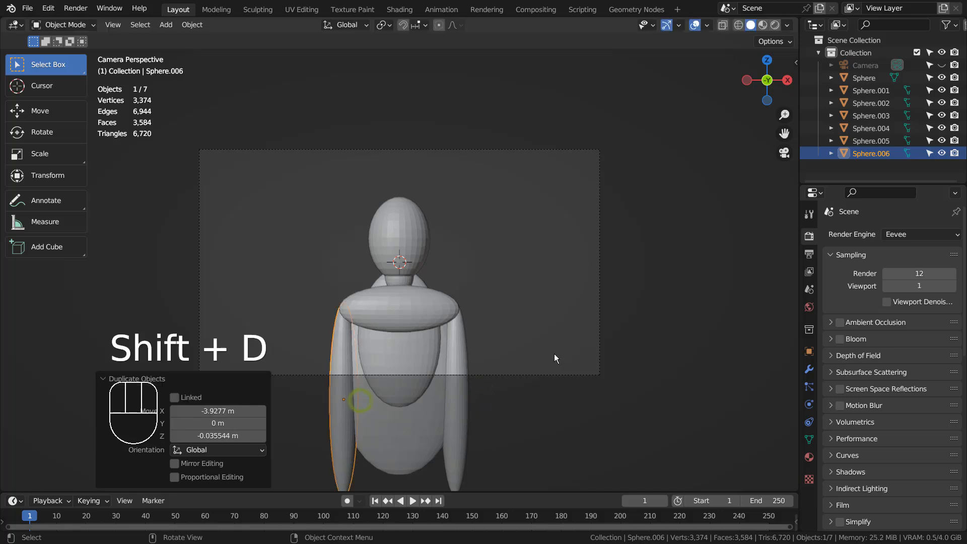
{"action": "left_click", "coordinate": [555, 352]}
Widen the shoulders, chest, lower body and both arms together along X, leaving out the head and neck
{"action": "left_click_drag", "start_coordinate": [230, 300], "coordinate": [544, 409]}
{"action": "key", "text": "s"}
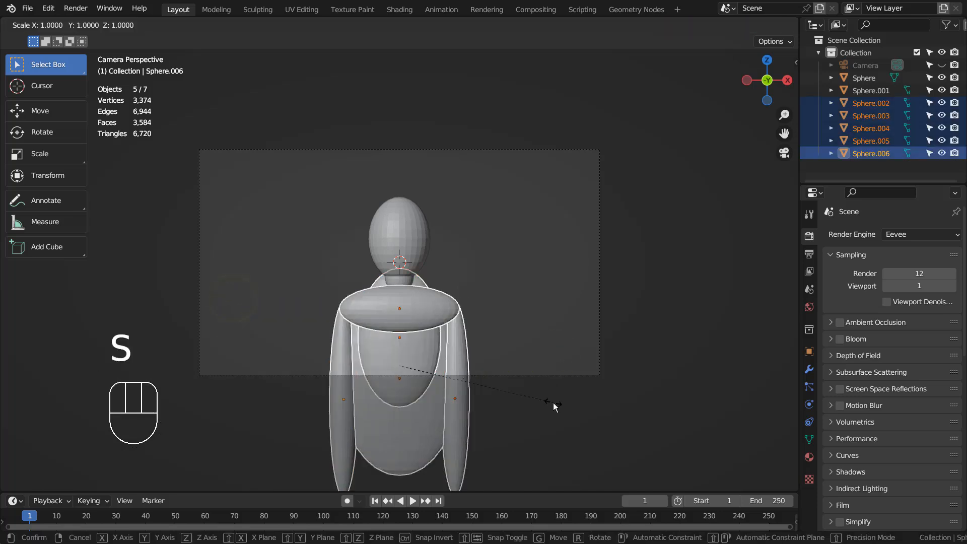
{"action": "key", "text": "x"}
{"action": "left_click", "coordinate": [591, 402]}
{"action": "left_click", "coordinate": [548, 372]}
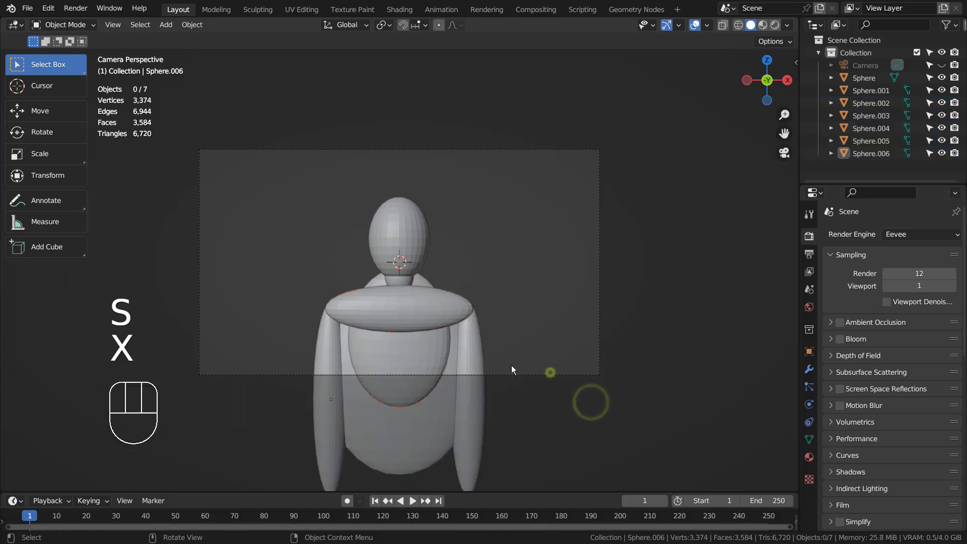
{"action": "left_click", "coordinate": [521, 346]}
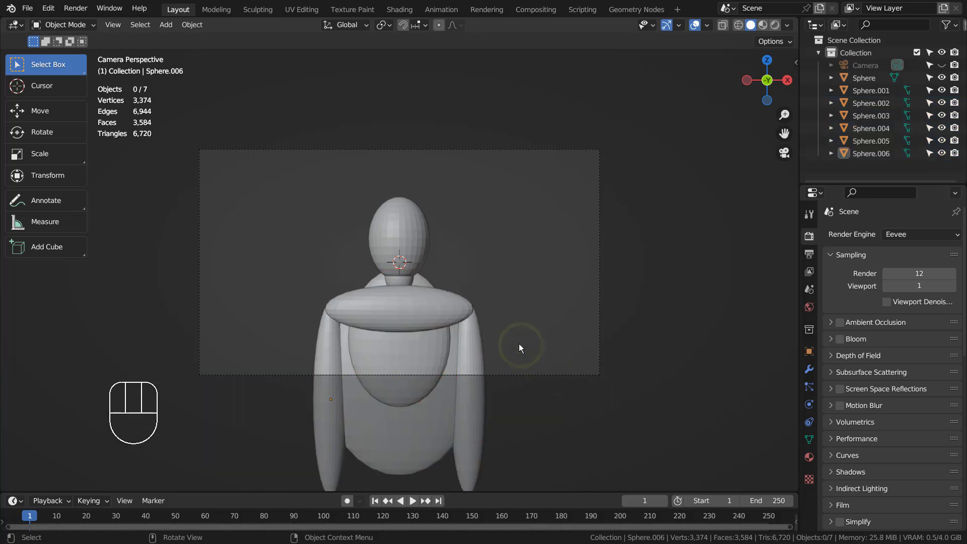
Apply Shade Smooth to all seven body parts and render the camera view
{"action": "left_click_drag", "start_coordinate": [314, 228], "coordinate": [452, 365]}
{"action": "right_click", "coordinate": [399, 258]}
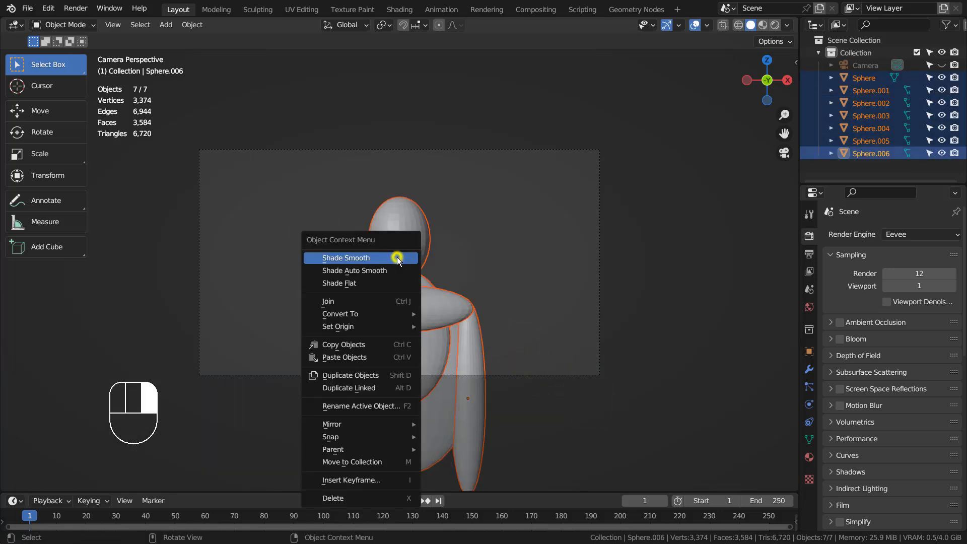
{"action": "left_click", "coordinate": [400, 255]}
{"action": "left_click", "coordinate": [483, 262]}
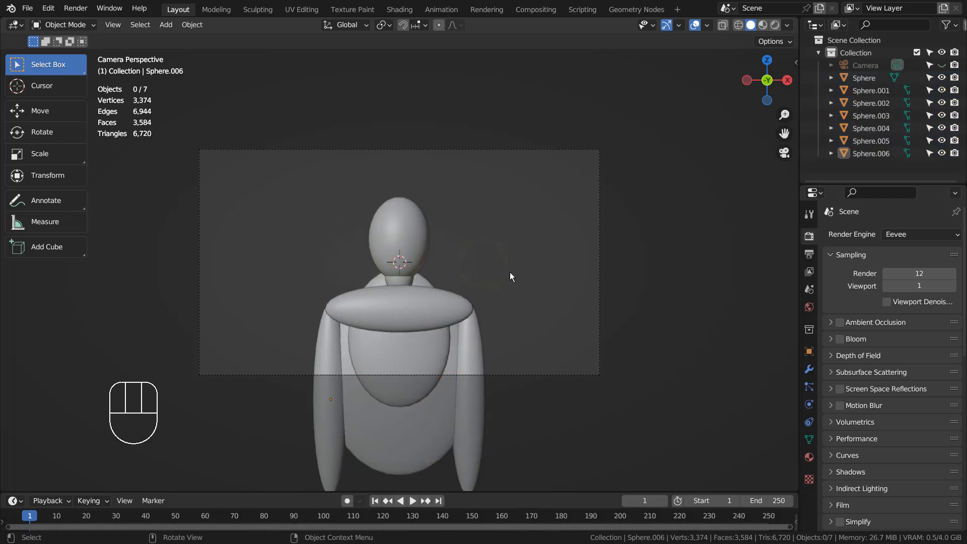
{"action": "key", "text": "F12"}
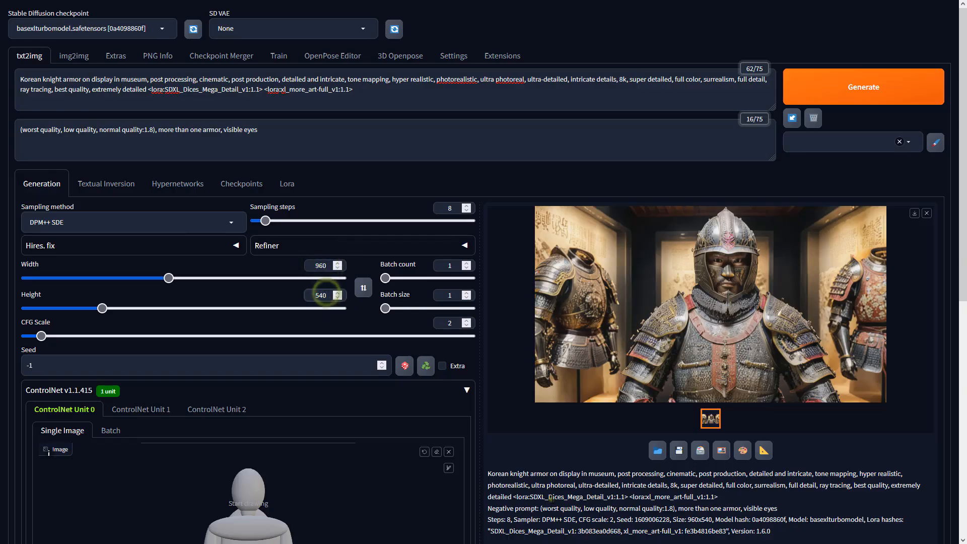
Set ControlNet Unit 0 to Depth with preprocessor none, keeping the sai_xl_depth_256lora model
{"action": "scroll", "coordinate": [552, 499], "scroll_direction": "down", "scroll_amount": 5}
{"action": "left_click", "coordinate": [146, 327]}
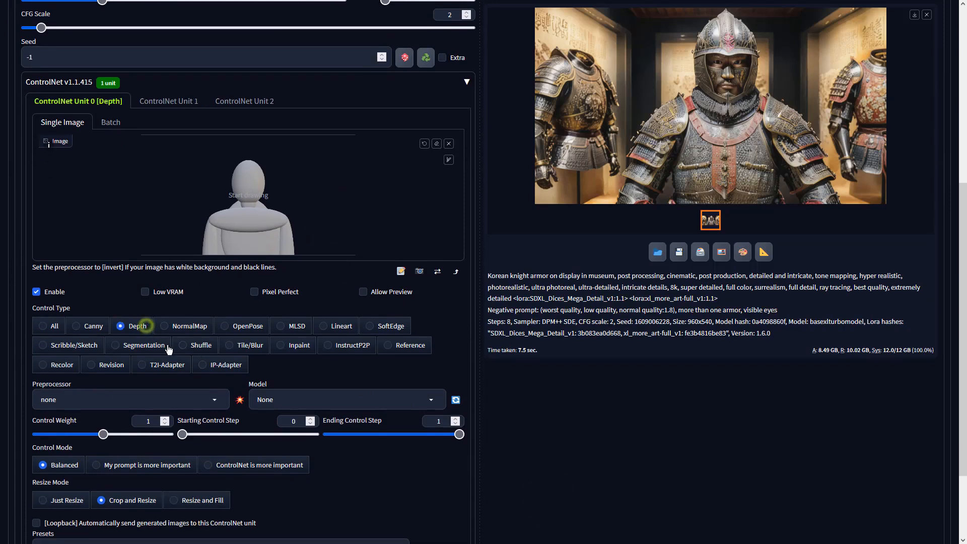
{"action": "left_click", "coordinate": [213, 400]}
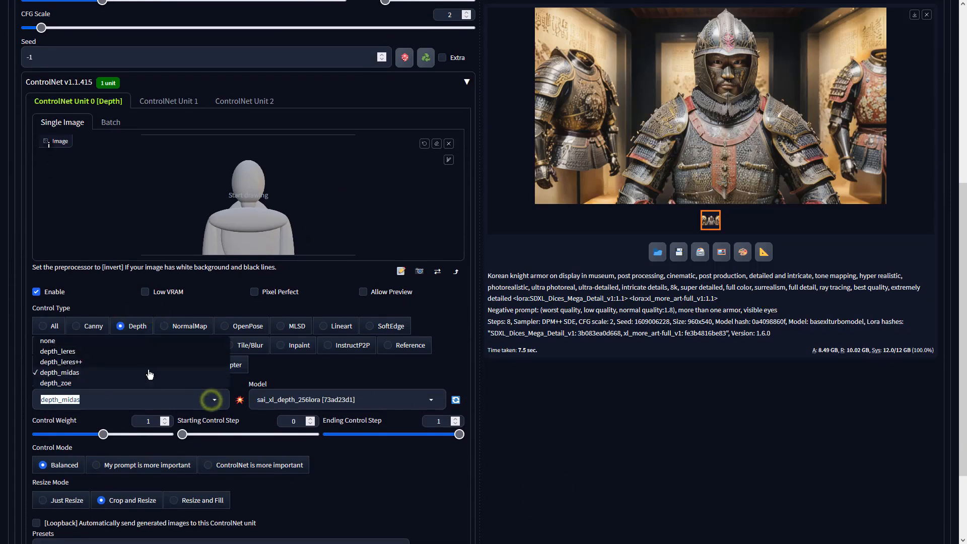
{"action": "left_click", "coordinate": [67, 343]}
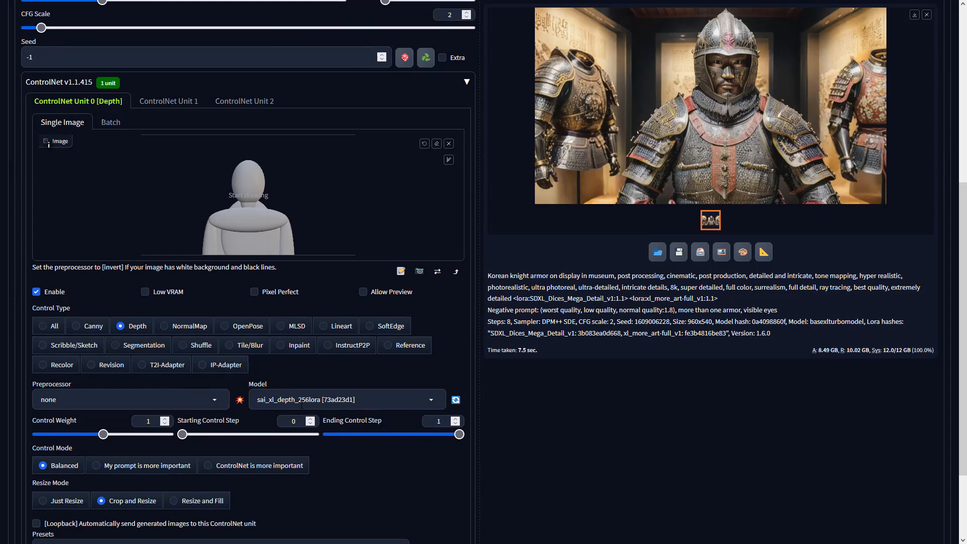
{"action": "left_click", "coordinate": [382, 400]}
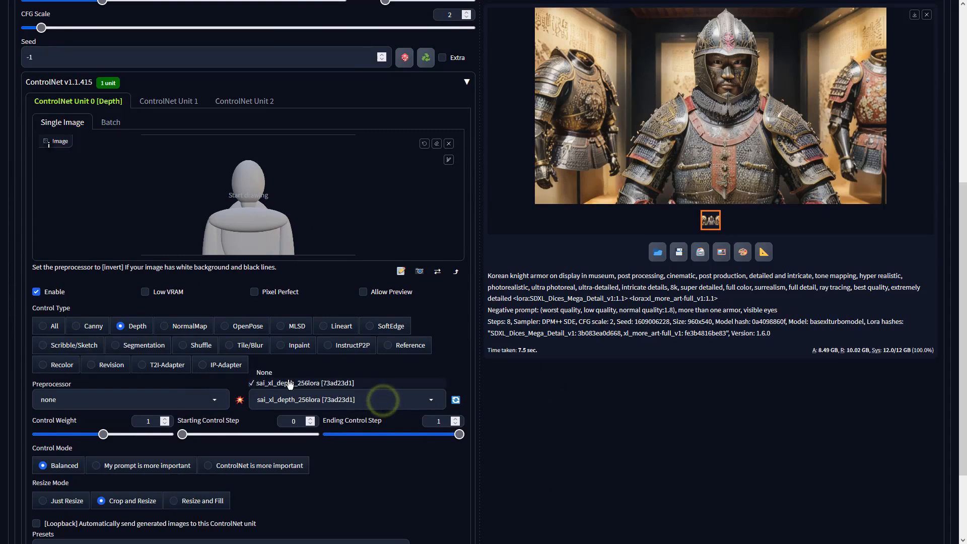
{"action": "left_click", "coordinate": [664, 322]}
Generate the depth-guided knight armor image and inspect the result at full size
{"action": "scroll", "coordinate": [685, 324], "scroll_direction": "up", "scroll_amount": 6}
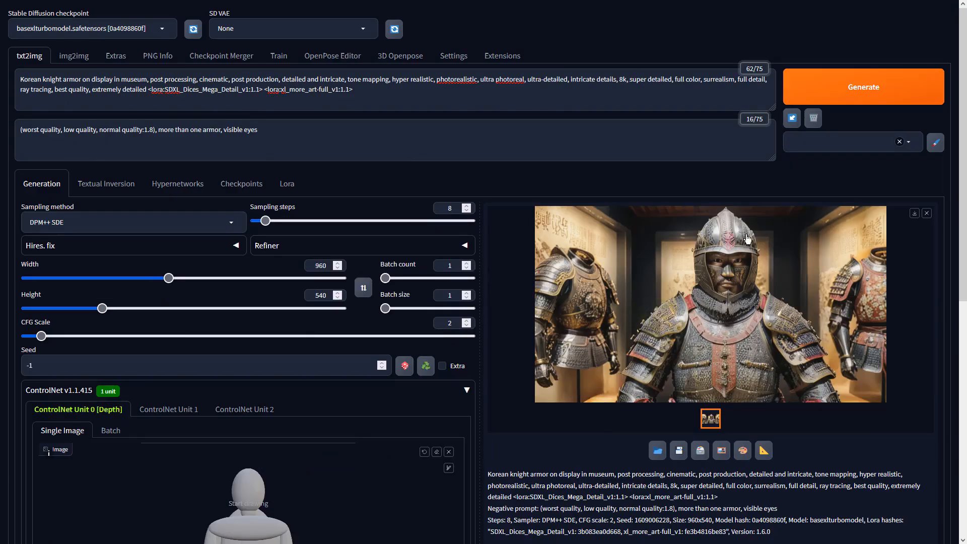
{"action": "left_click", "coordinate": [851, 98]}
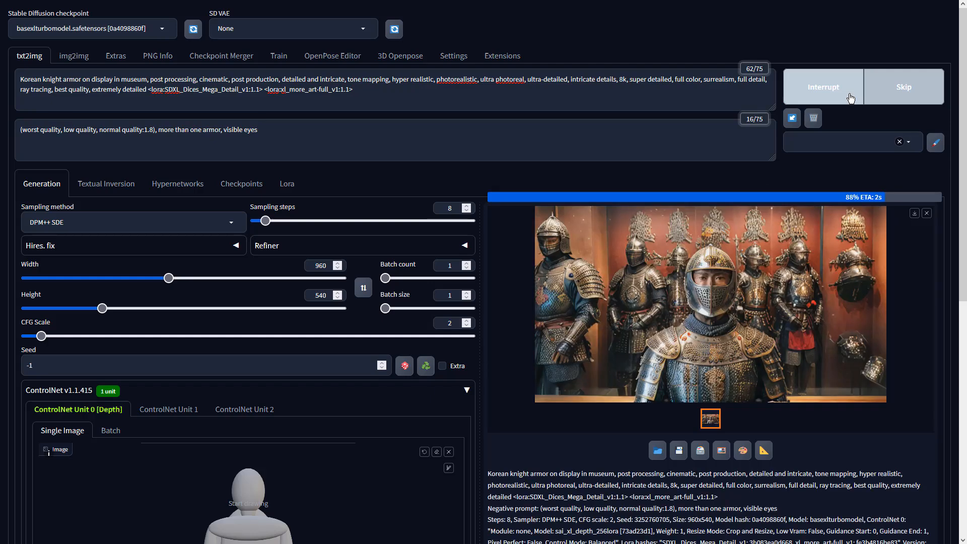
{"action": "left_click", "coordinate": [797, 240]}
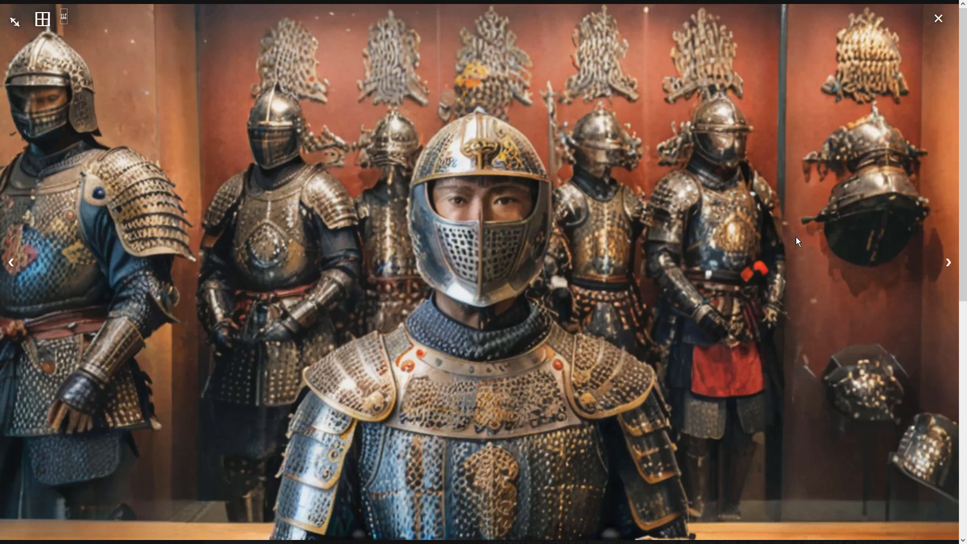
{"action": "left_click", "coordinate": [796, 237]}
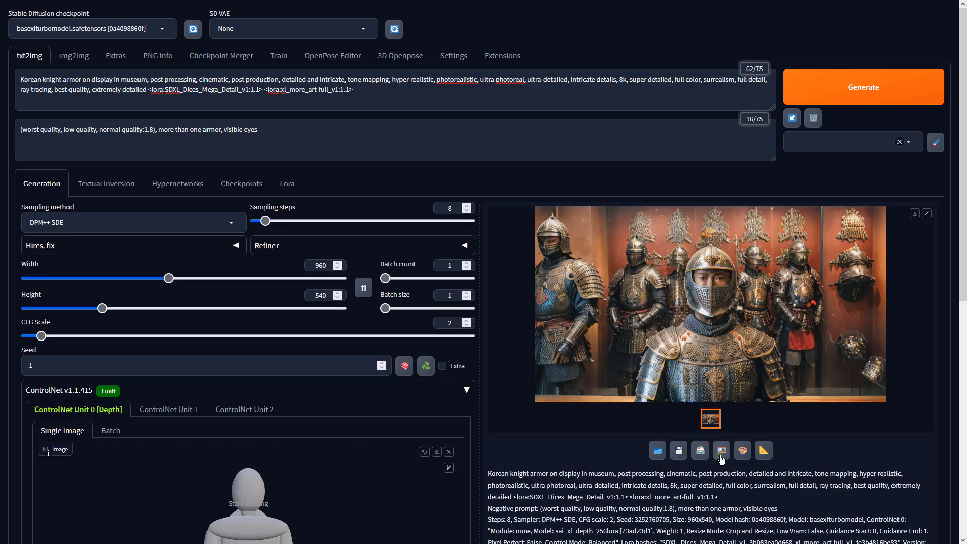
Send the generated image to img2img and set its batch count to 4 and CFG scale to 2
{"action": "left_click", "coordinate": [721, 456]}
{"action": "scroll", "coordinate": [443, 359], "scroll_direction": "down", "scroll_amount": 4}
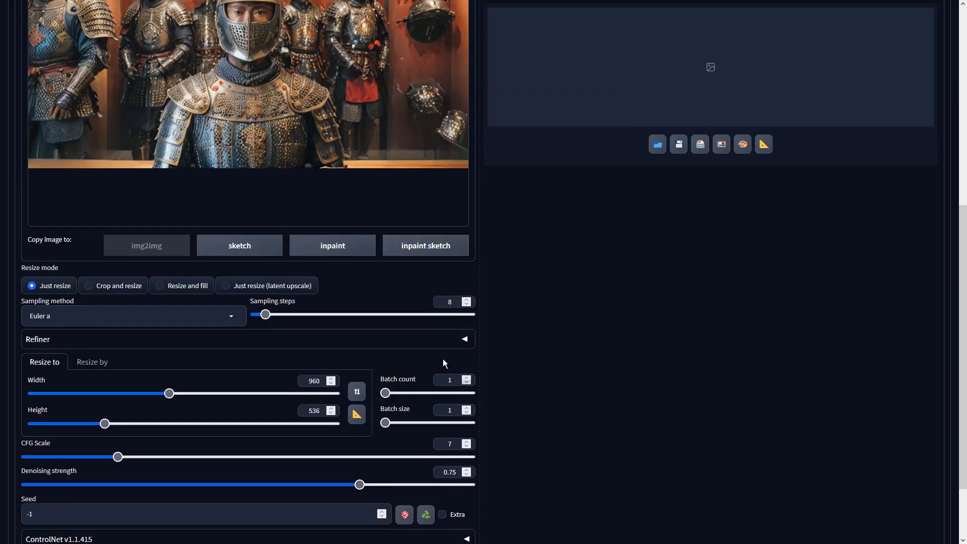
{"action": "double_click", "coordinate": [449, 382]}
{"action": "type", "text": "4"}
{"action": "double_click", "coordinate": [450, 445]}
{"action": "type", "text": "2"}
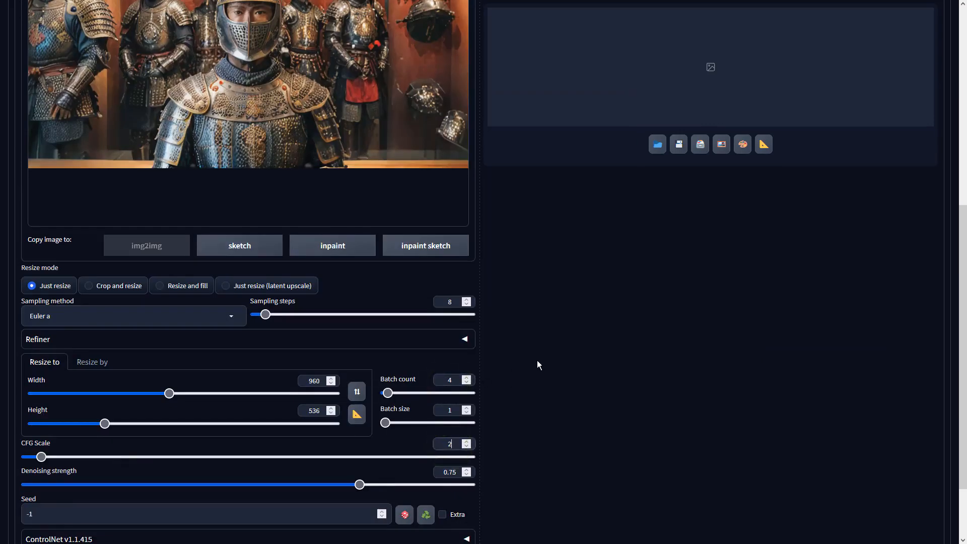
{"action": "left_click", "coordinate": [537, 361]}
Set the img2img sampling method to DPM++ SDE and generate the batch of variations
{"action": "left_click", "coordinate": [237, 316]}
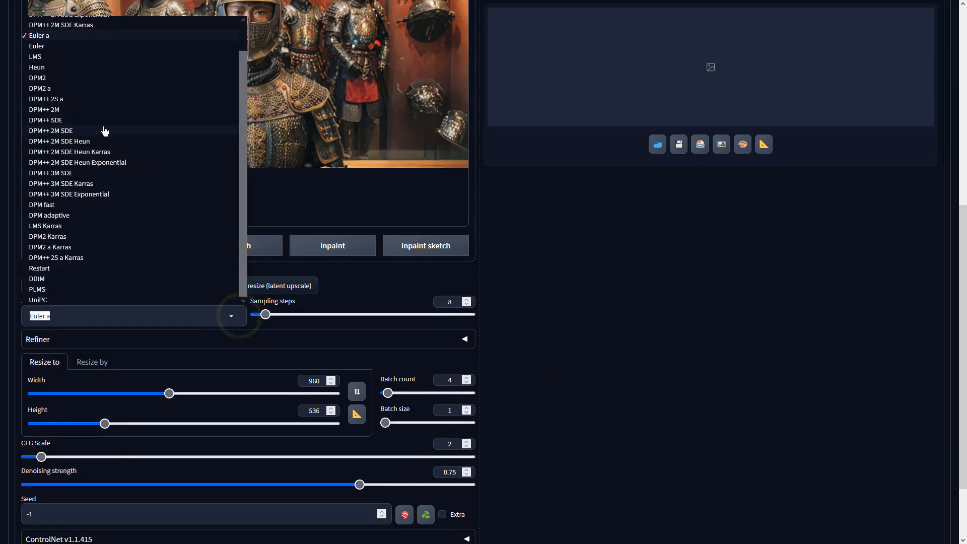
{"action": "left_click", "coordinate": [102, 123]}
{"action": "left_click", "coordinate": [592, 316]}
{"action": "scroll", "coordinate": [679, 364], "scroll_direction": "up", "scroll_amount": 5}
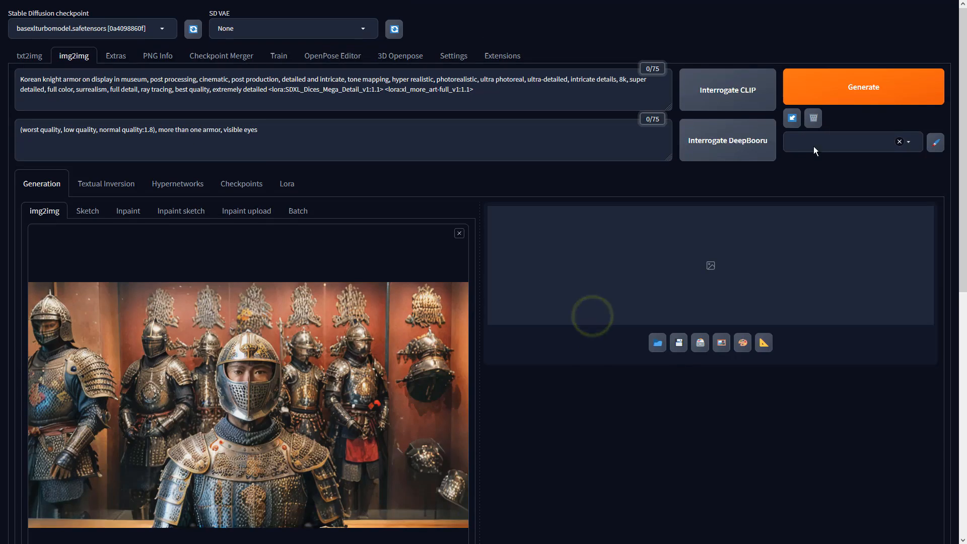
{"action": "left_click", "coordinate": [835, 92]}
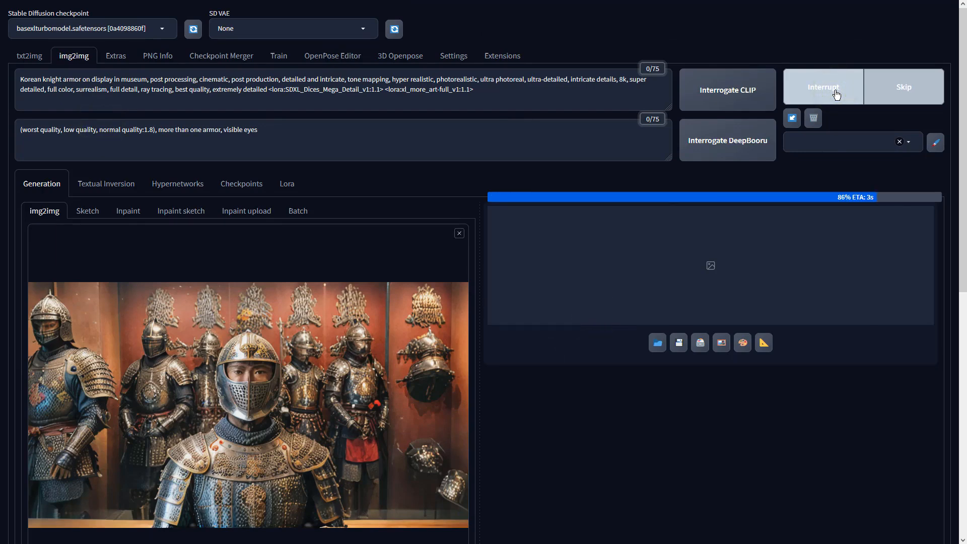
Examine each of the generated armor variations at full size, ending back on the first one
{"action": "left_click", "coordinate": [826, 258]}
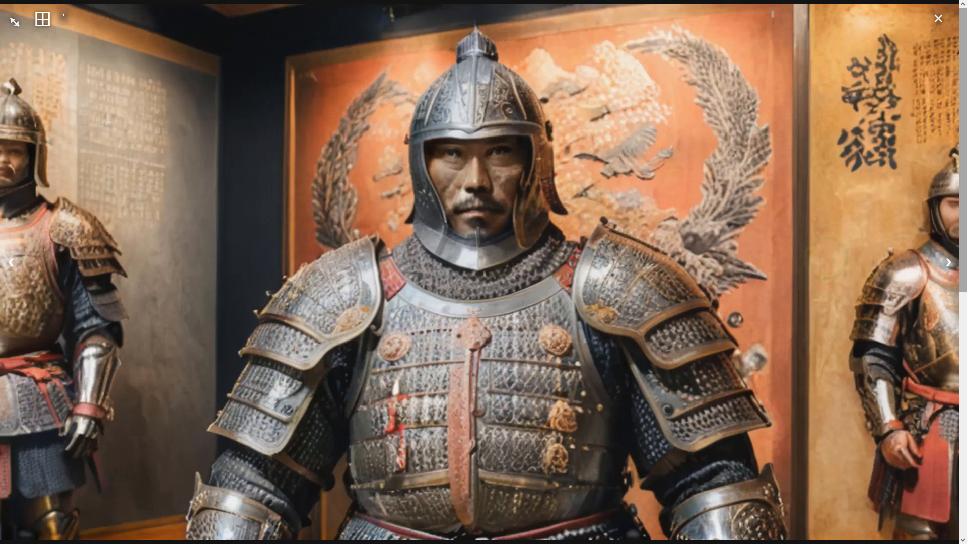
{"action": "left_click", "coordinate": [948, 263]}
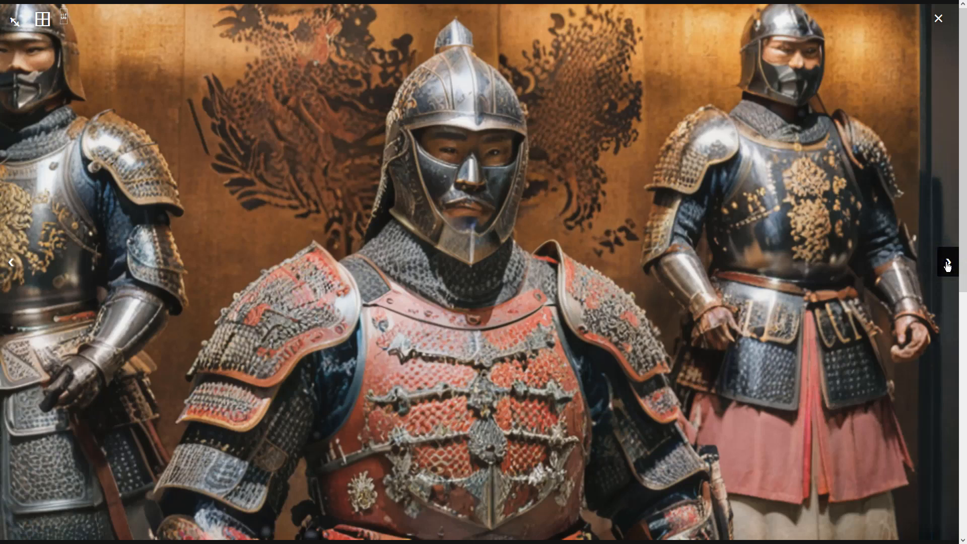
{"action": "left_click", "coordinate": [948, 263]}
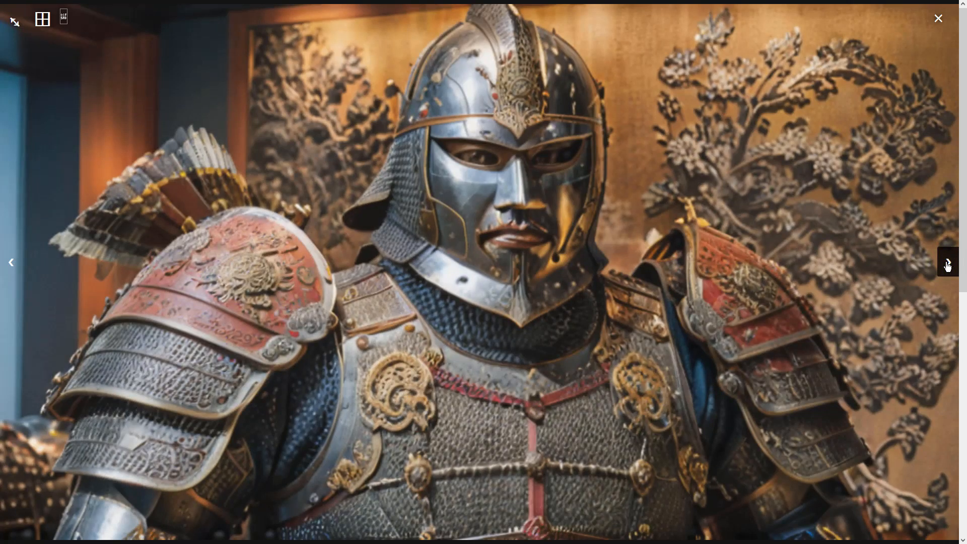
{"action": "left_click", "coordinate": [948, 263]}
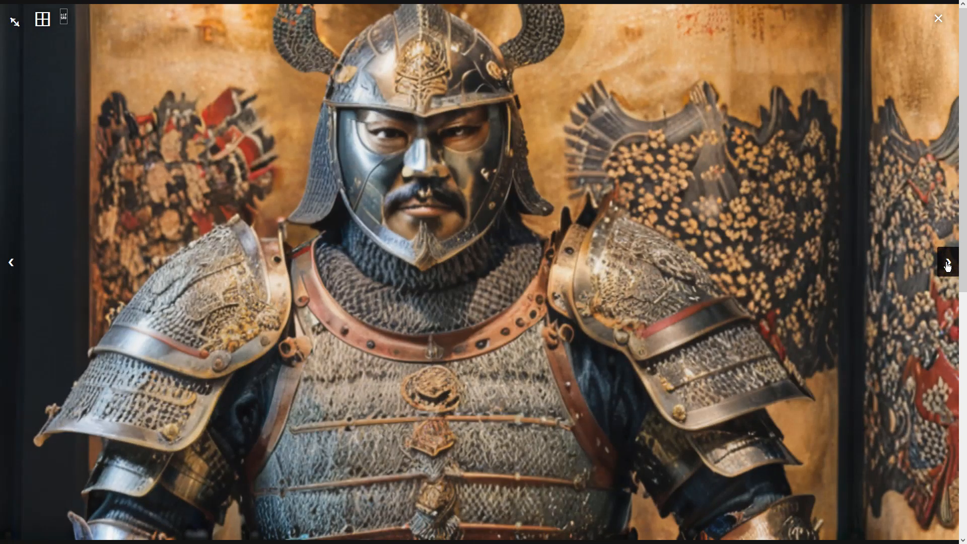
{"action": "left_click", "coordinate": [947, 263]}
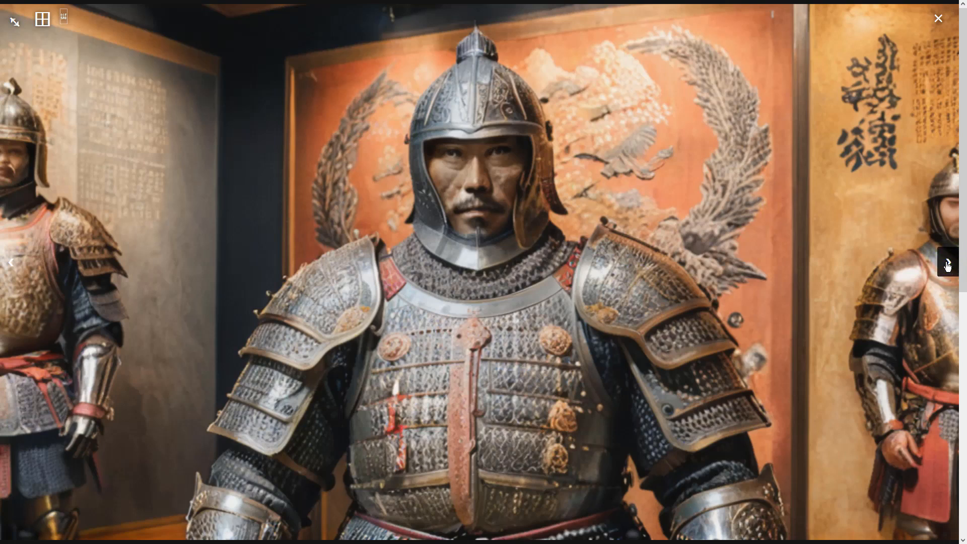
{"action": "left_click", "coordinate": [772, 256]}
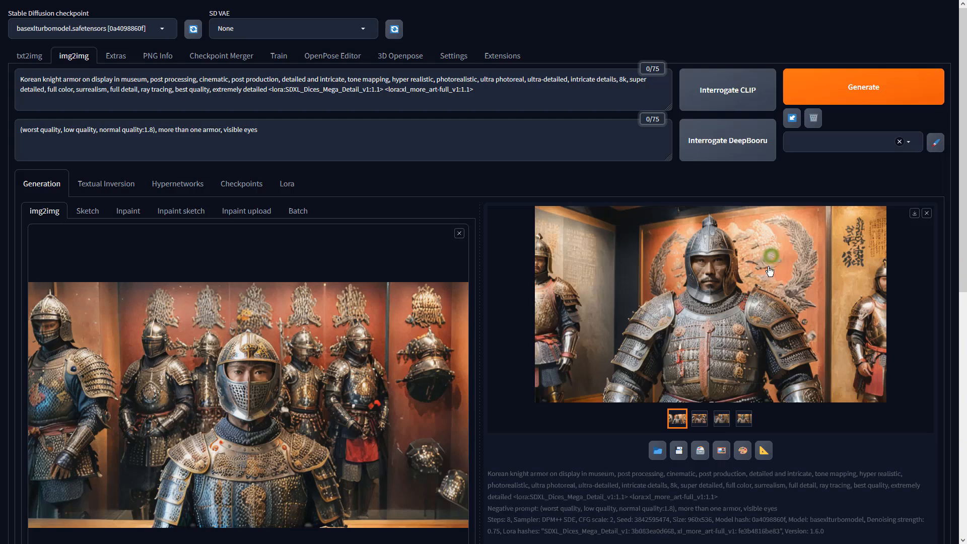
Send the first variation to Extras and process it with the 4x-UltraSharp upscaler at resize 1
{"action": "left_click", "coordinate": [763, 453]}
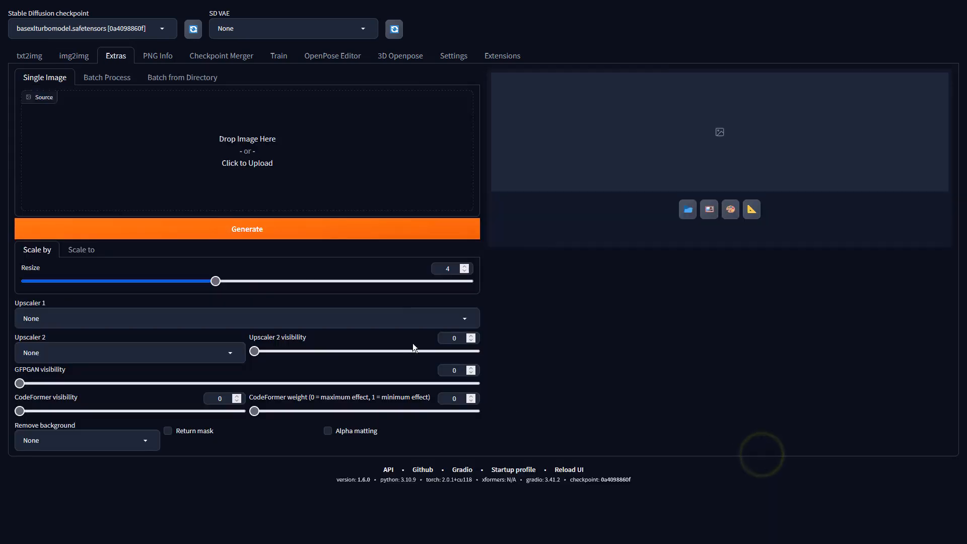
{"action": "left_click", "coordinate": [455, 268]}
{"action": "type", "text": "1"}
{"action": "left_click", "coordinate": [422, 312]}
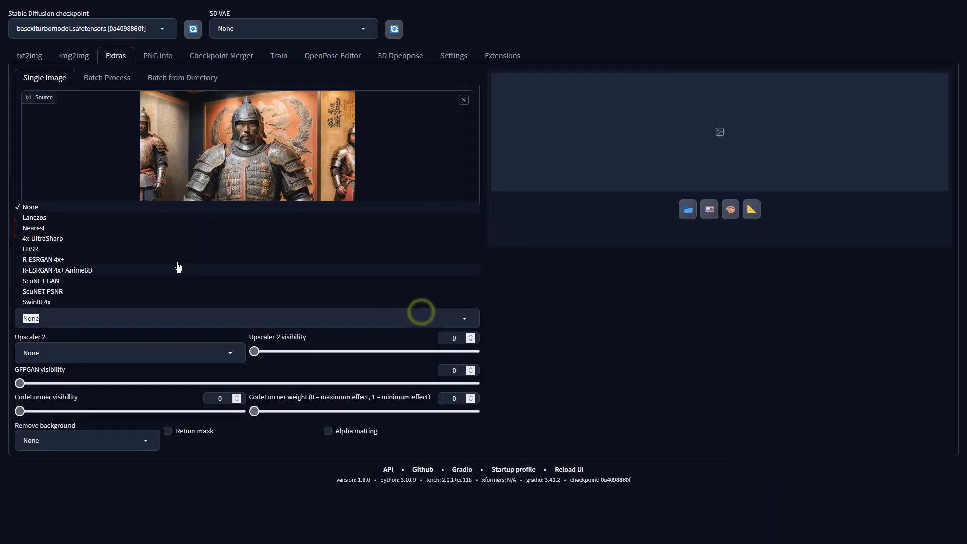
{"action": "left_click", "coordinate": [85, 239]}
{"action": "left_click", "coordinate": [94, 236]}
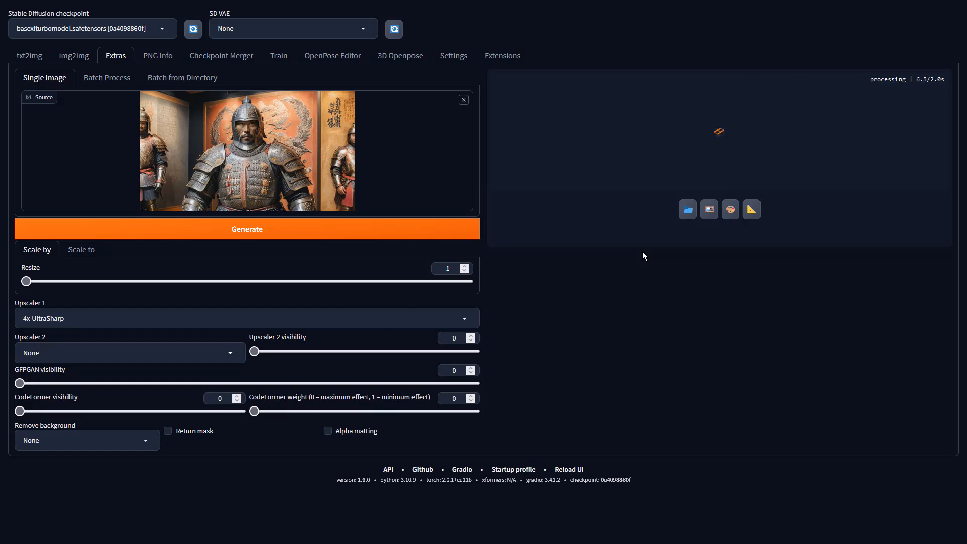
{"action": "left_click", "coordinate": [649, 237]}
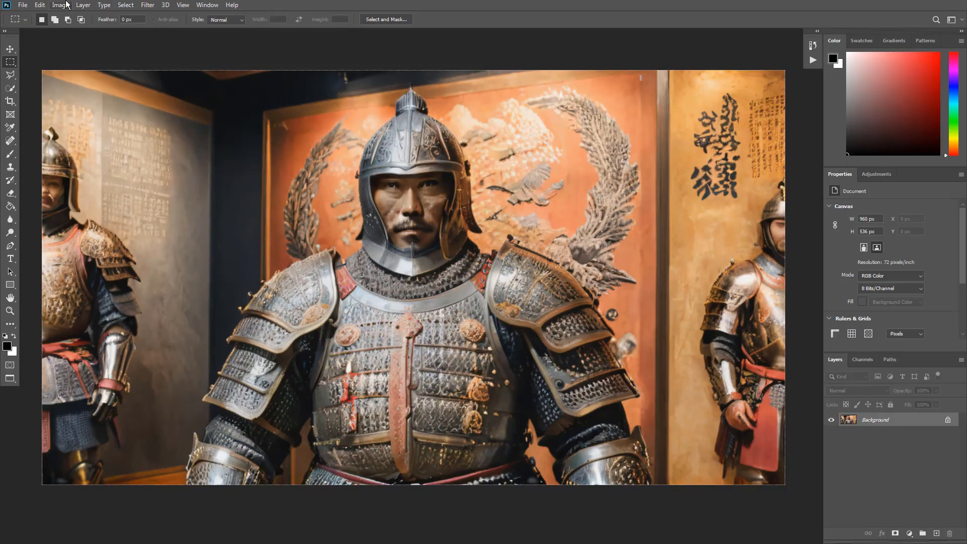
In Photoshop, apply a Vibrance adjustment to the armor image with vibrance +28 and saturation +22
{"action": "left_click", "coordinate": [60, 5]}
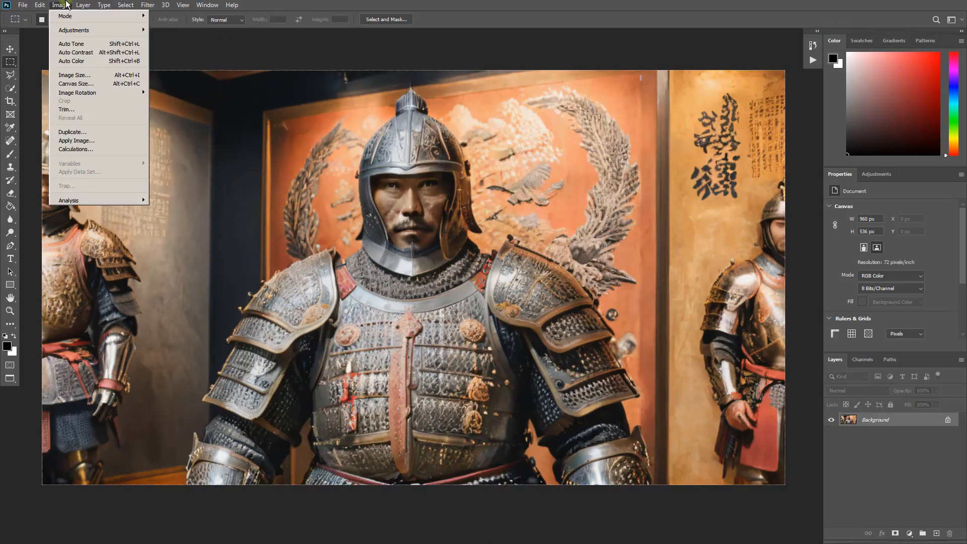
{"action": "mouse_move", "coordinate": [70, 29]}
{"action": "left_click", "coordinate": [171, 66]}
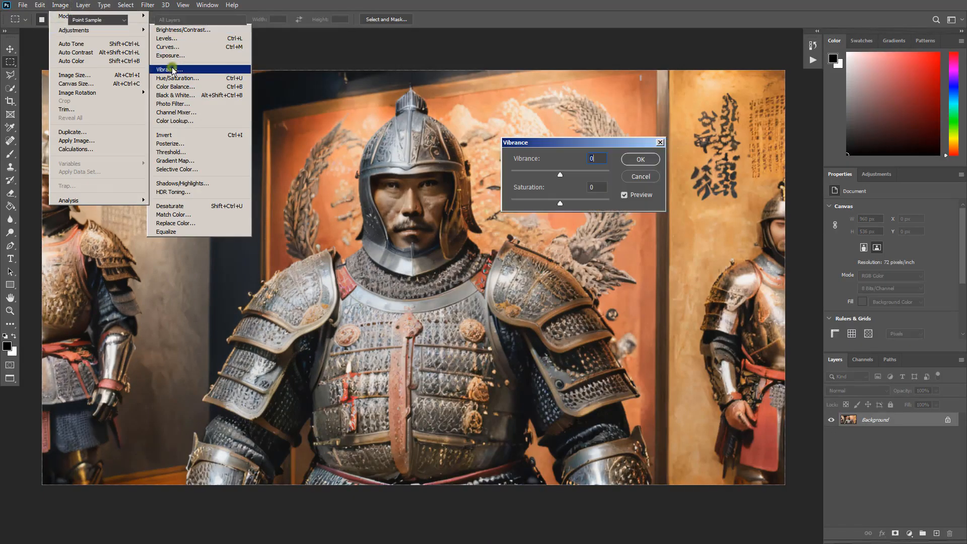
{"action": "left_click_drag", "start_coordinate": [564, 172], "coordinate": [572, 205]}
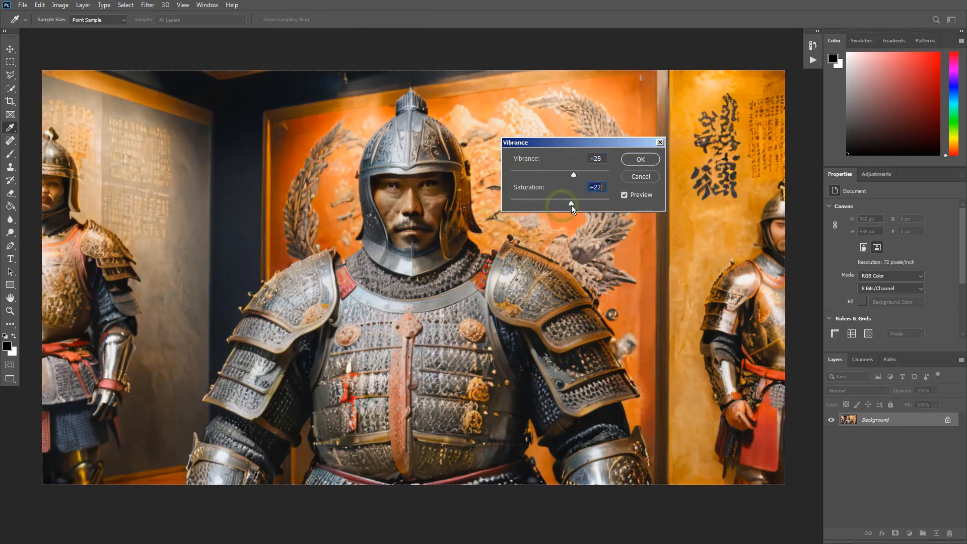
{"action": "left_click", "coordinate": [633, 159]}
Apply Auto Contrast, Auto Tone and Auto Color to the armor image in that order
{"action": "left_click", "coordinate": [60, 6]}
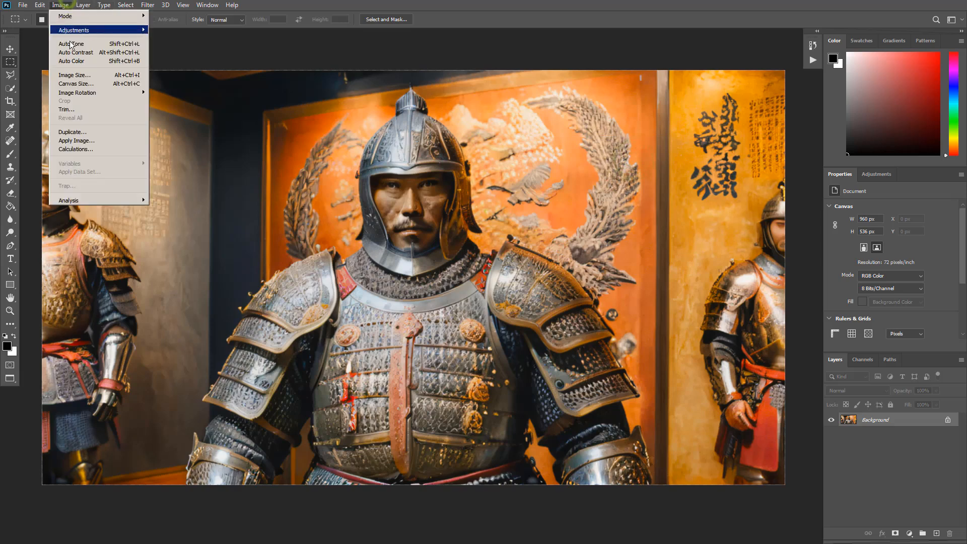
{"action": "left_click", "coordinate": [68, 45]}
{"action": "left_click", "coordinate": [60, 5]}
{"action": "left_click", "coordinate": [67, 47]}
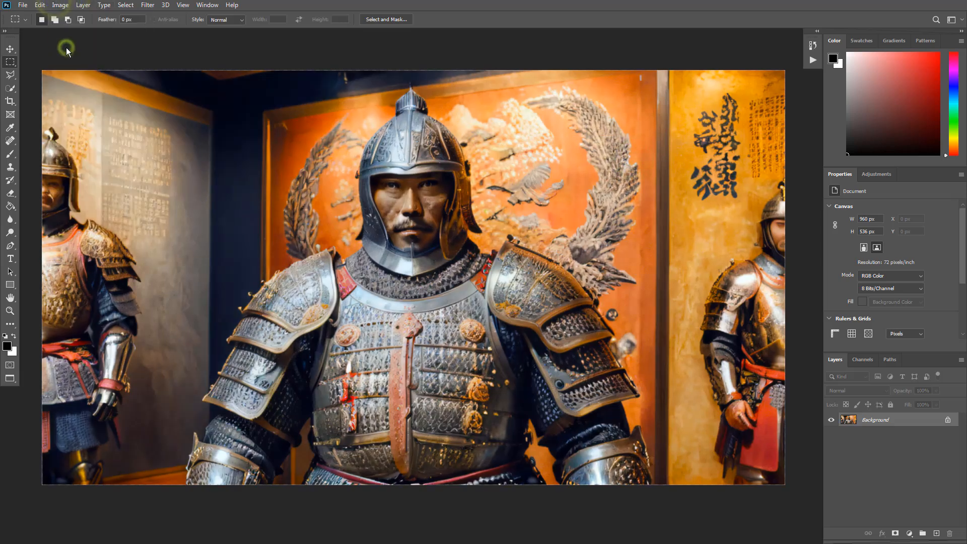
{"action": "left_click", "coordinate": [60, 5]}
{"action": "left_click", "coordinate": [73, 61]}
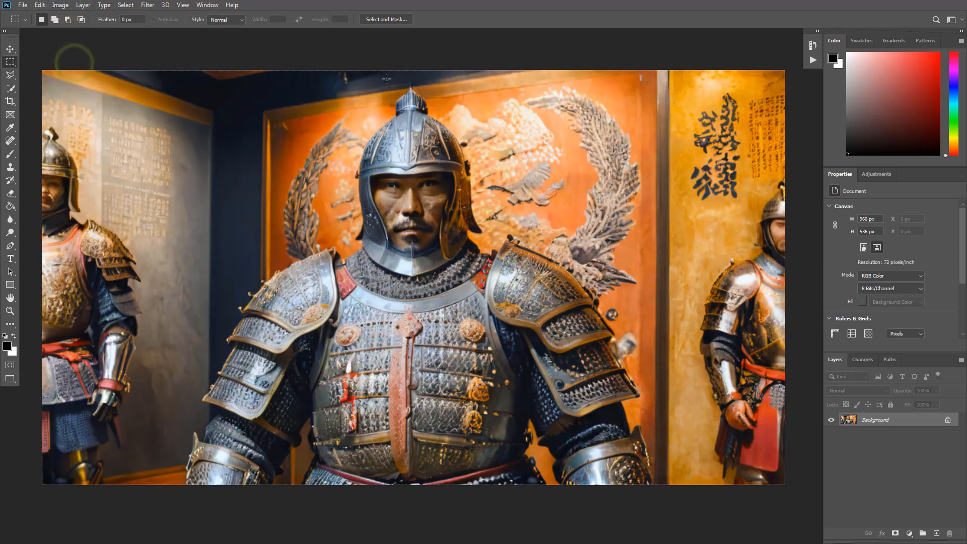
Compare the original image with the color-corrected version through the document history, ending on the Auto Color state
{"action": "left_click", "coordinate": [811, 46]}
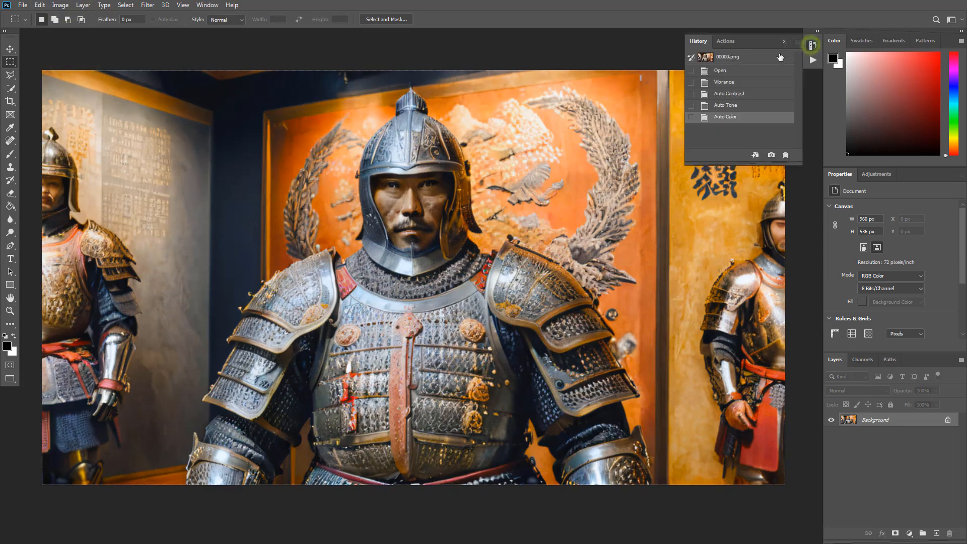
{"action": "left_click", "coordinate": [756, 57]}
{"action": "left_click", "coordinate": [736, 119]}
{"action": "left_click", "coordinate": [720, 56]}
{"action": "left_click", "coordinate": [726, 117]}
{"action": "left_click", "coordinate": [729, 57]}
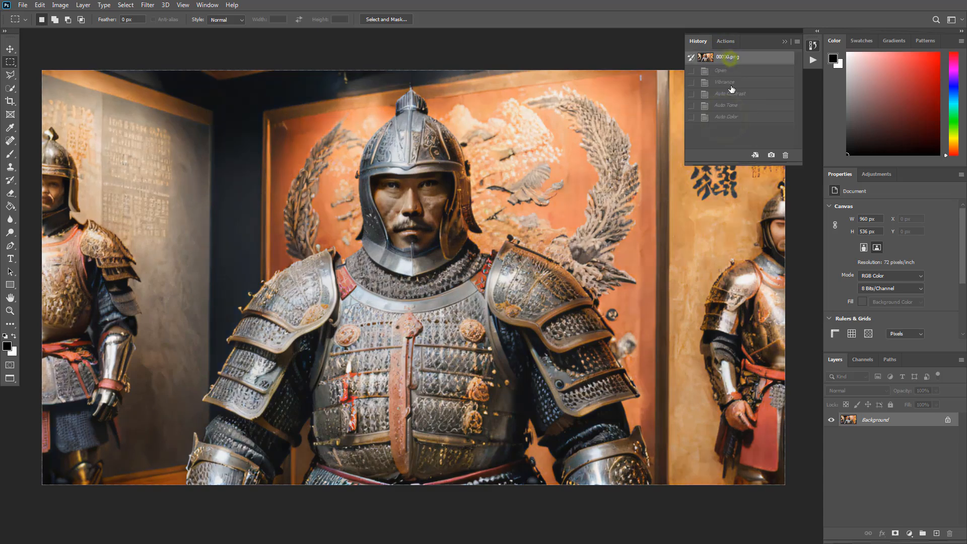
{"action": "left_click", "coordinate": [730, 119]}
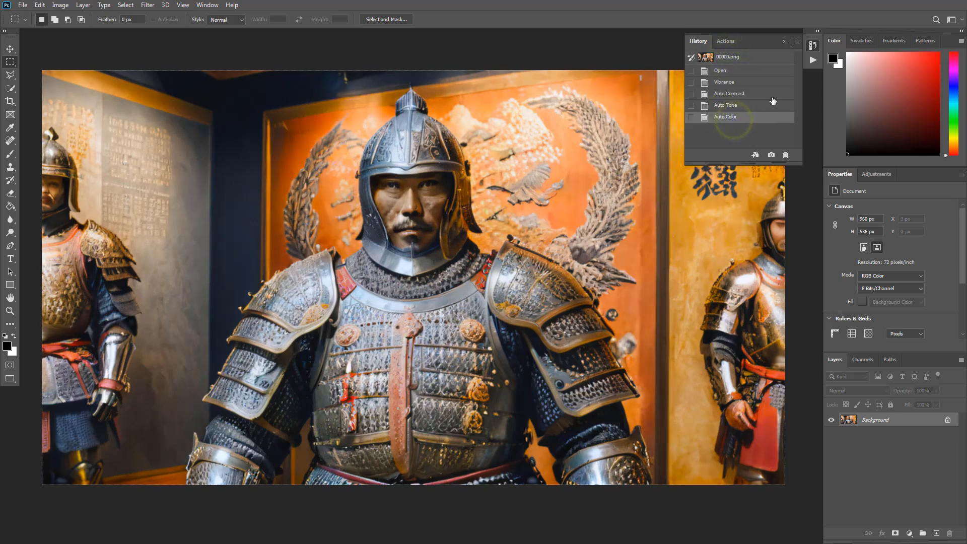
{"action": "left_click", "coordinate": [813, 45]}
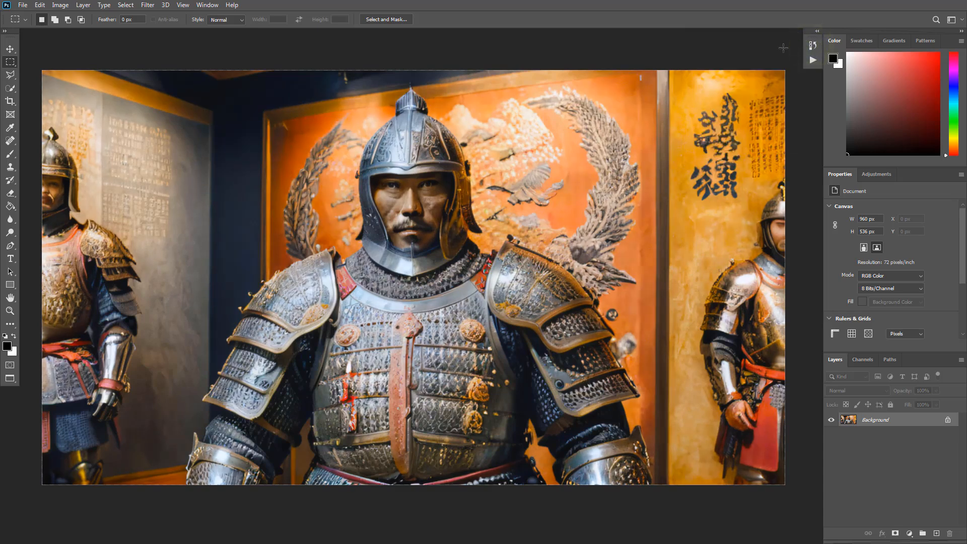